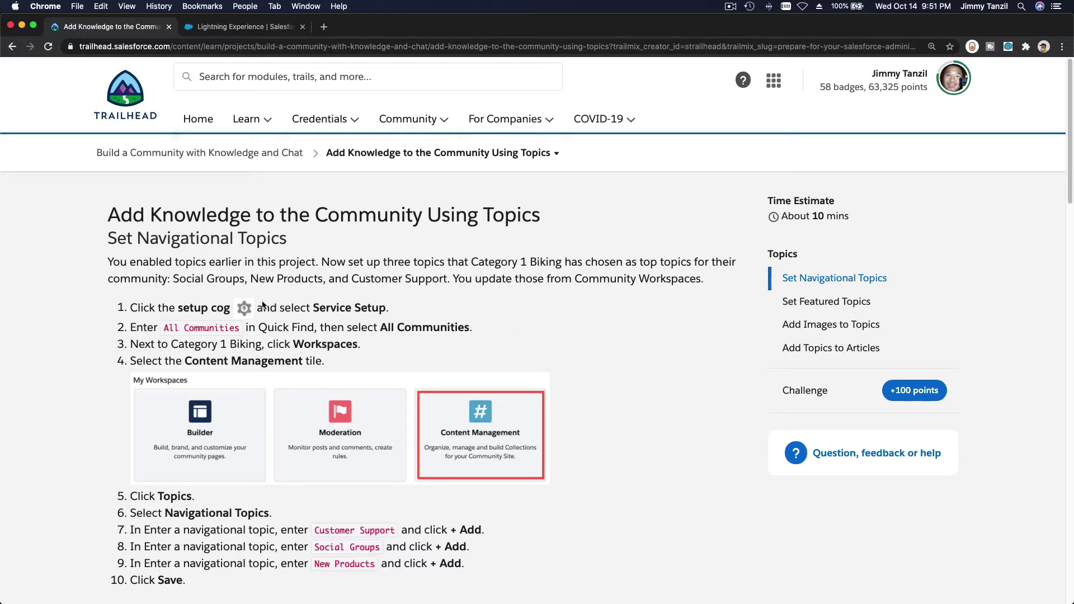
Step: Review the Set Navigational Topics instructions and copy the topic name Customer Support
scroll(357, 274, "down", 1)
scroll(357, 273, "down", 3)
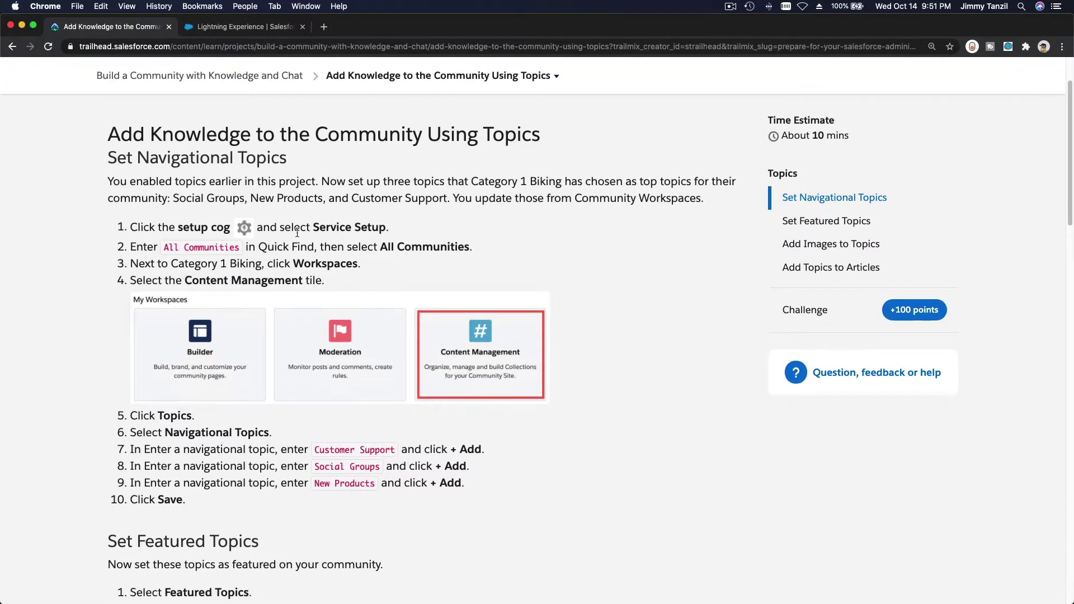
triple_click(317, 228)
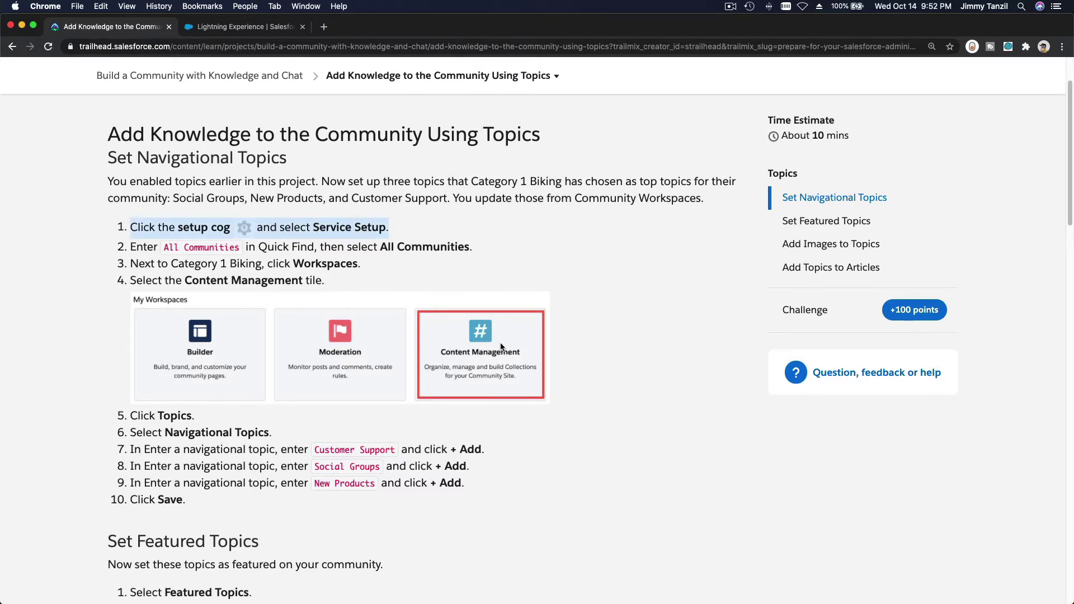
scroll(501, 346, "down", 2)
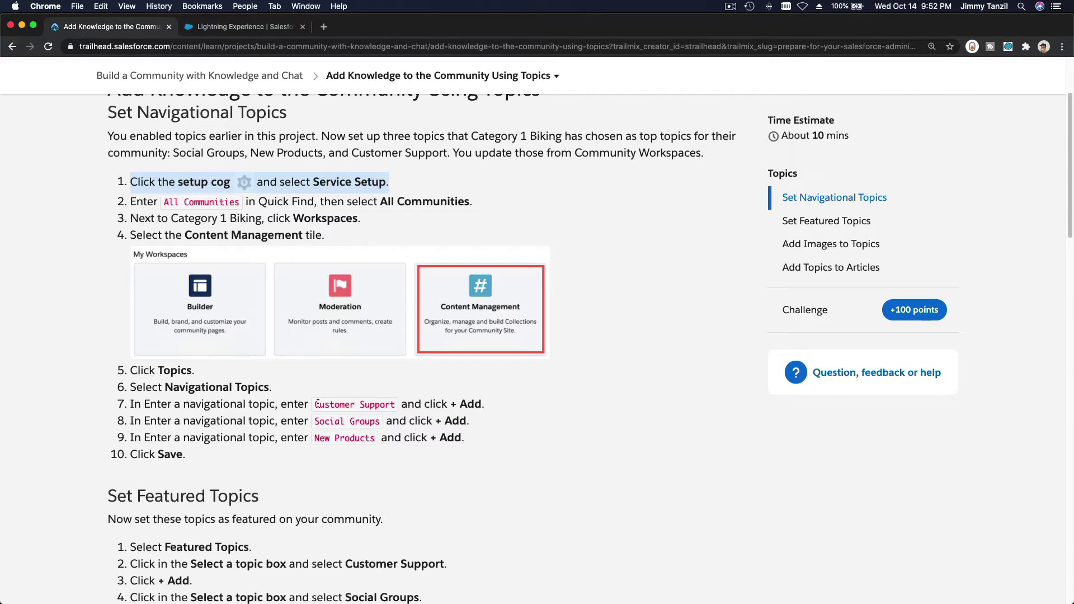
left_click_drag(313, 404, 394, 405)
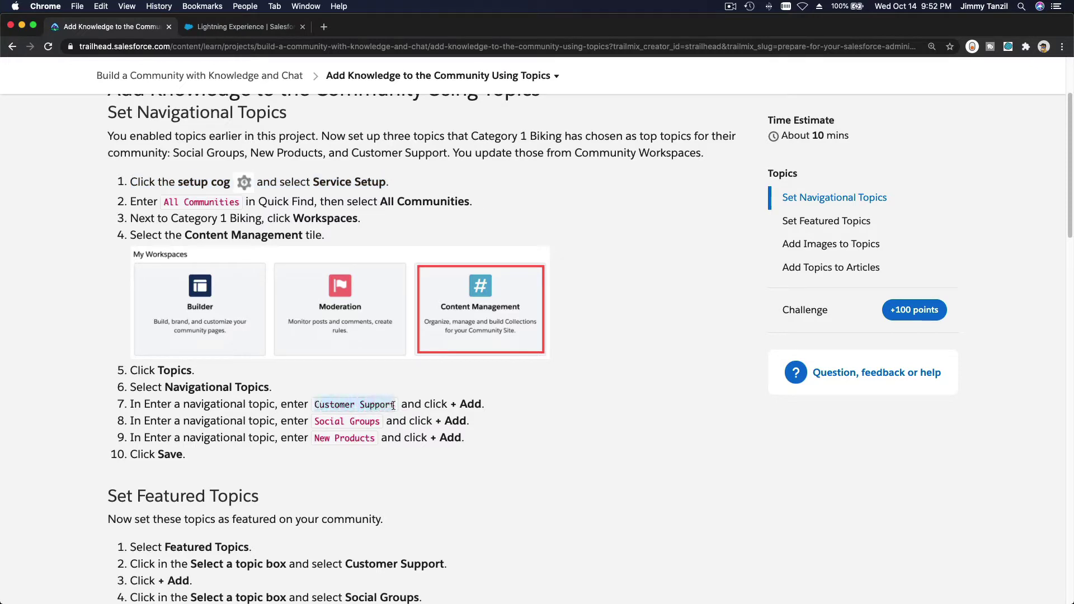
key("super+c")
Step: Switch to the Trailhead Playground and open Service Setup
left_click(238, 26)
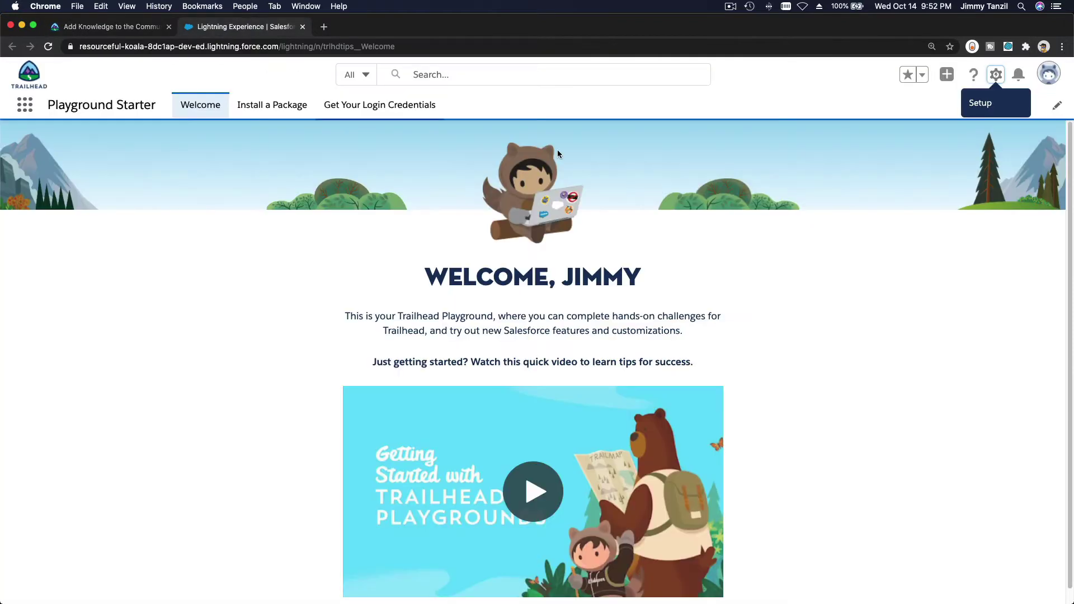
left_click(995, 76)
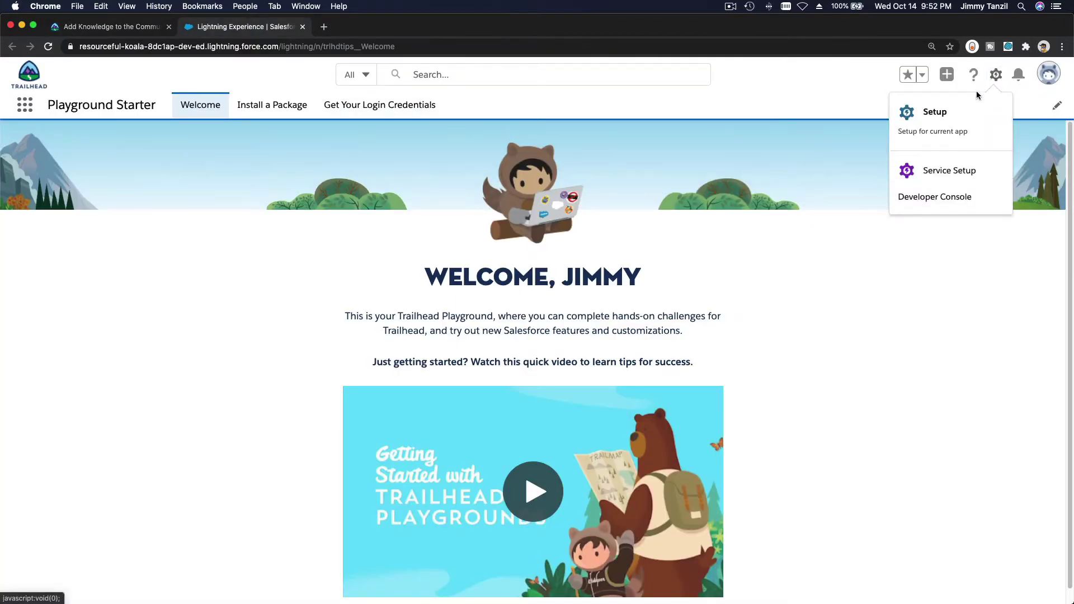
left_click(998, 173)
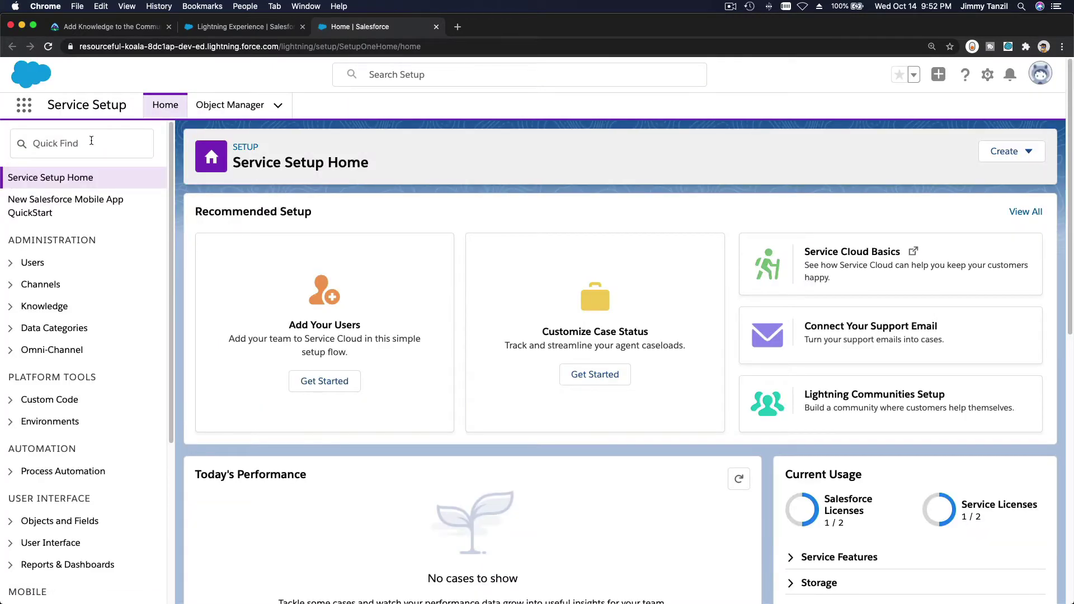
Step: Search setup for "comm", open All Communities, and open the workspaces of the Category 1 Biking community
left_click(91, 142)
type("comm")
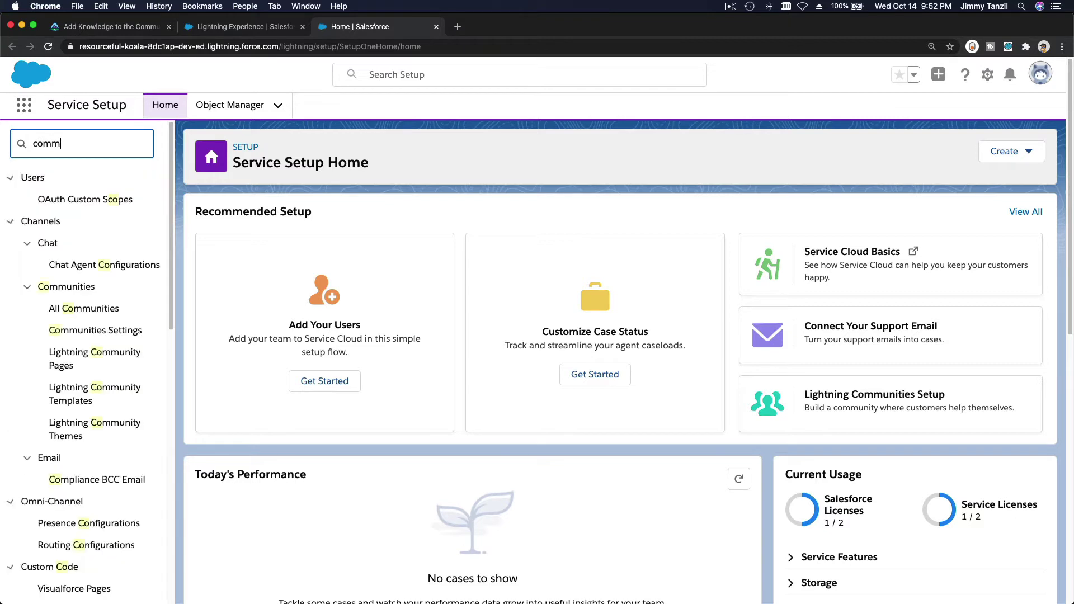
left_click(96, 223)
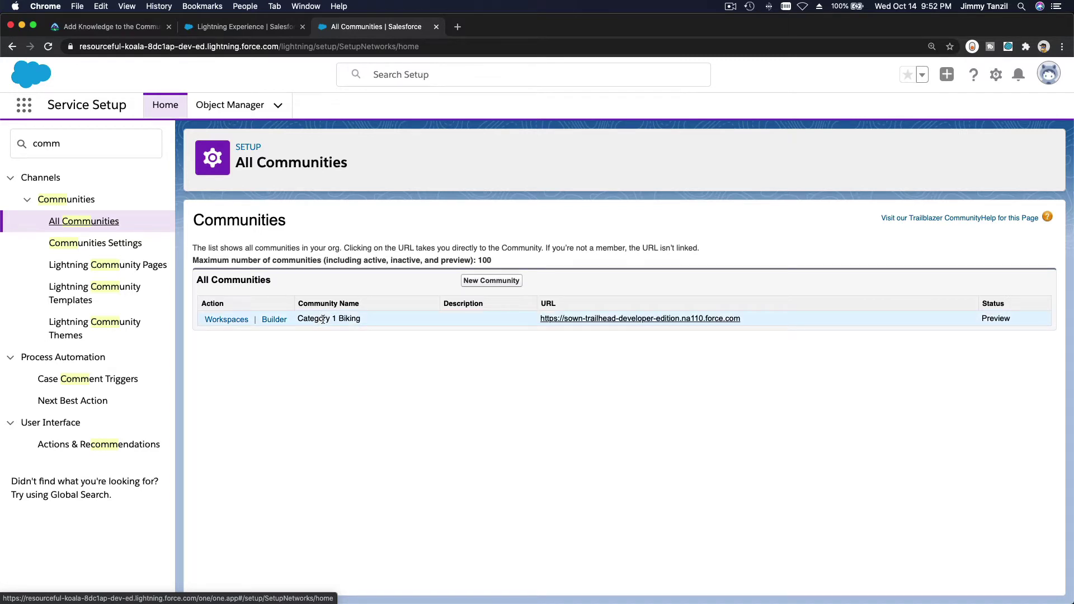
left_click(225, 320)
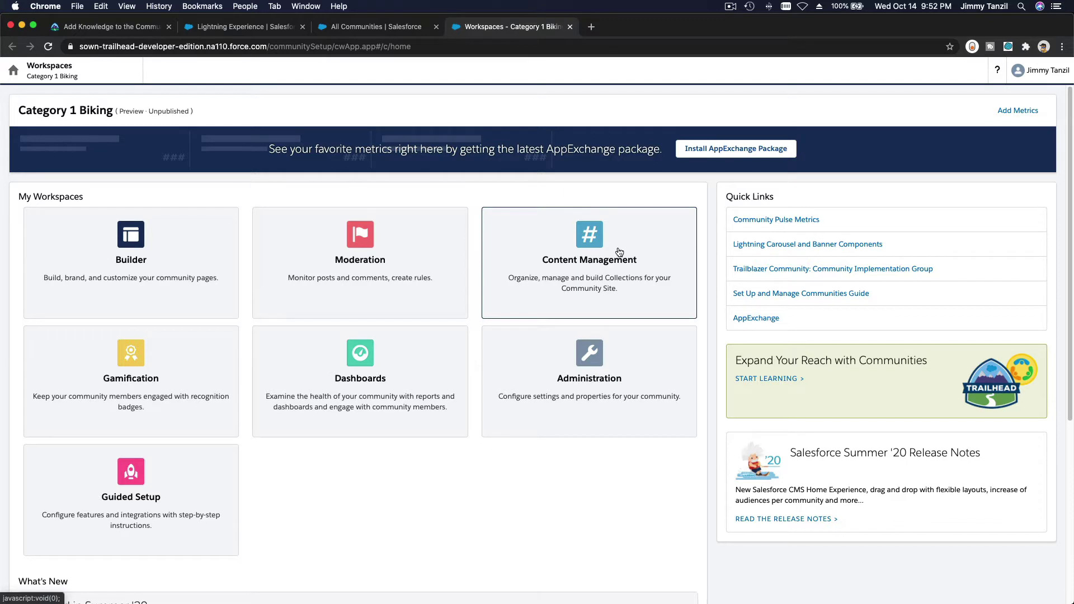
Step: Open the Navigational Topics settings in the community's Content Management workspace
left_click(583, 251)
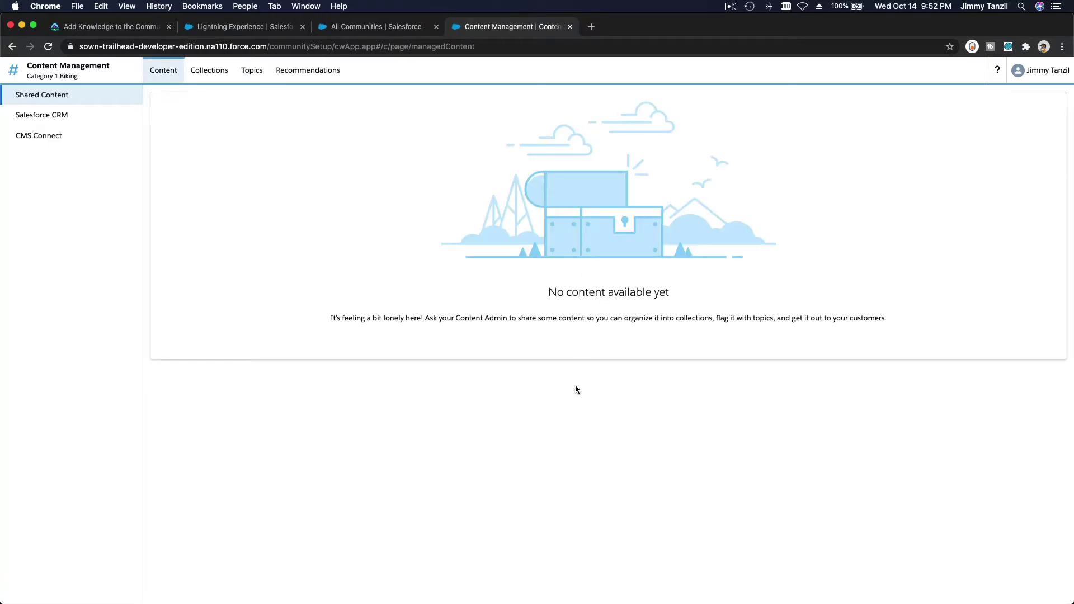
left_click(252, 70)
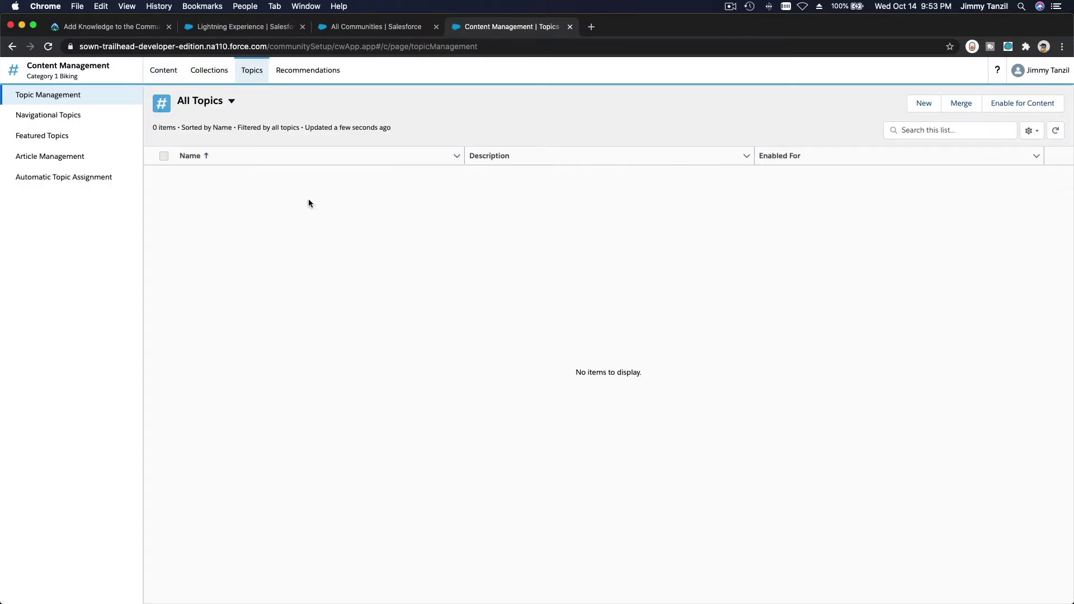
left_click(102, 116)
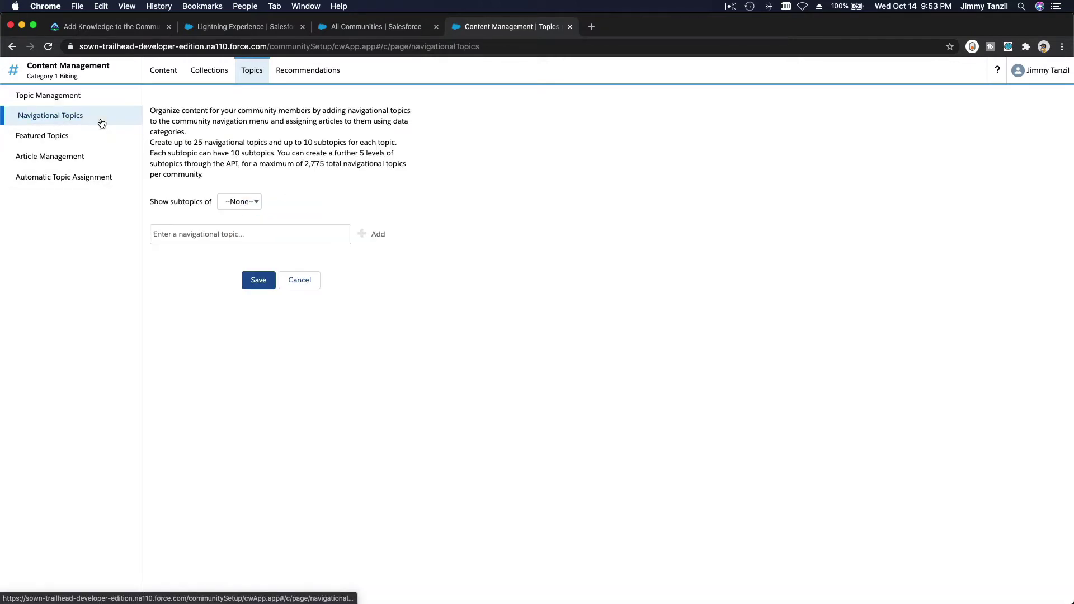
Step: Add Social Groups as a navigational topic
left_click(216, 236)
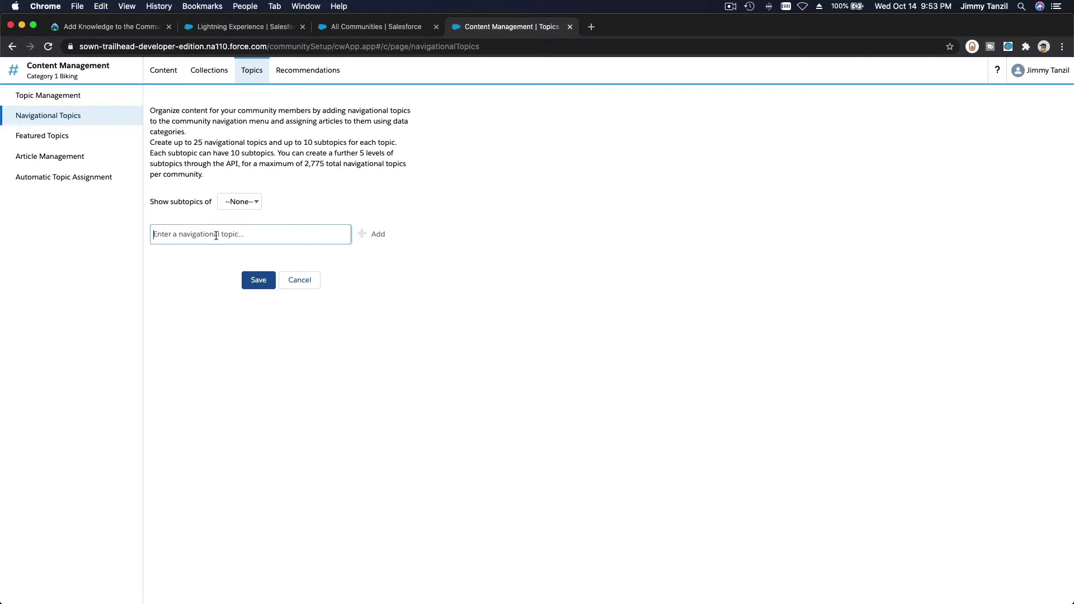
key("super+v")
left_click(375, 235)
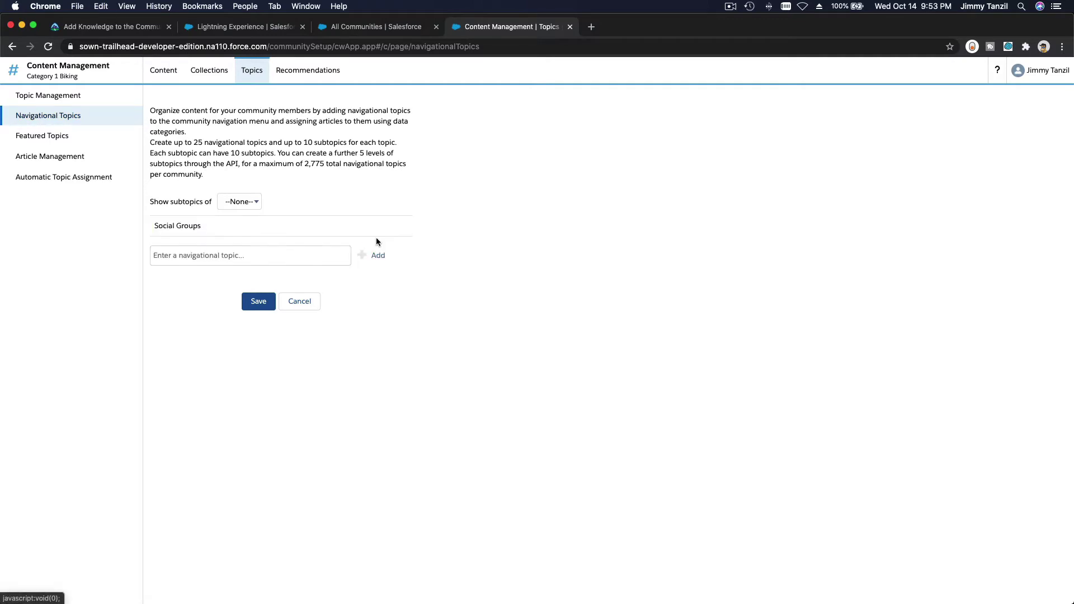
Step: Copy the name Customer Support from the Trailhead instructions and add it as a navigational topic
left_click(112, 27)
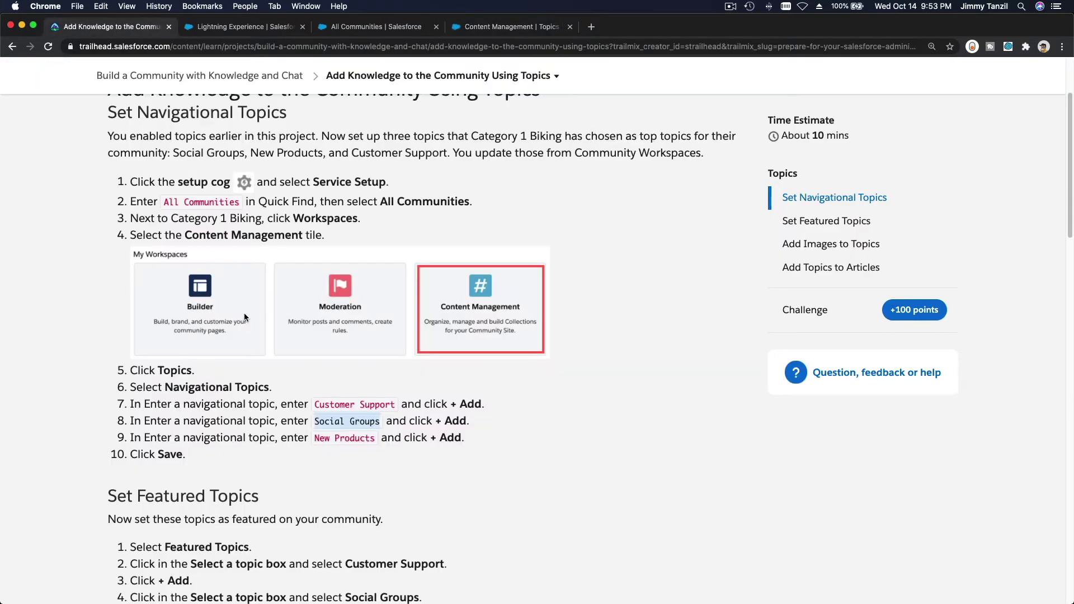
triple_click(326, 405)
left_click_drag(312, 404, 394, 405)
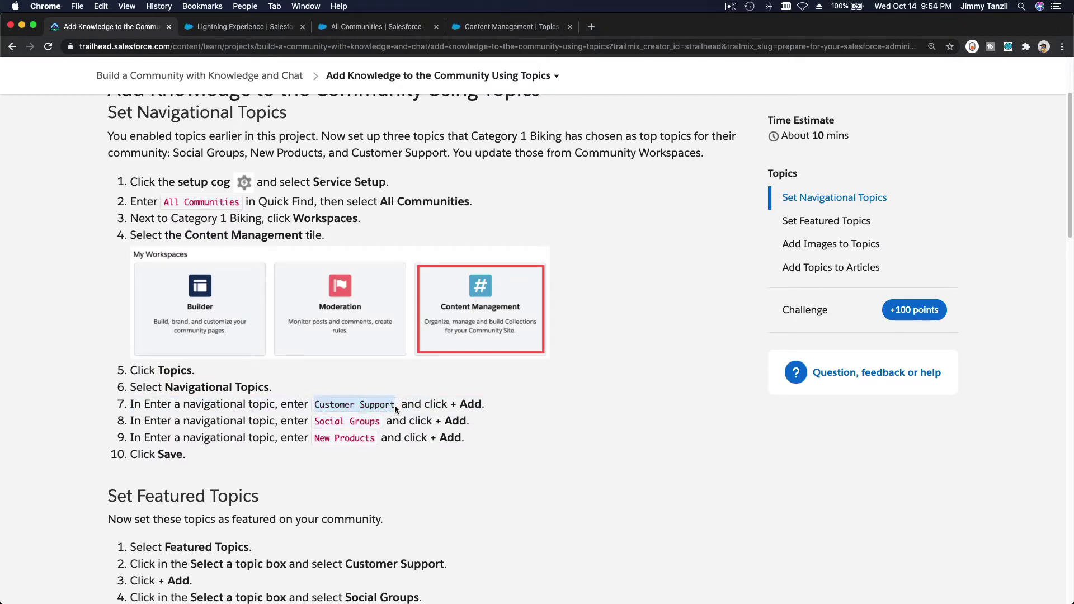
left_click(497, 31)
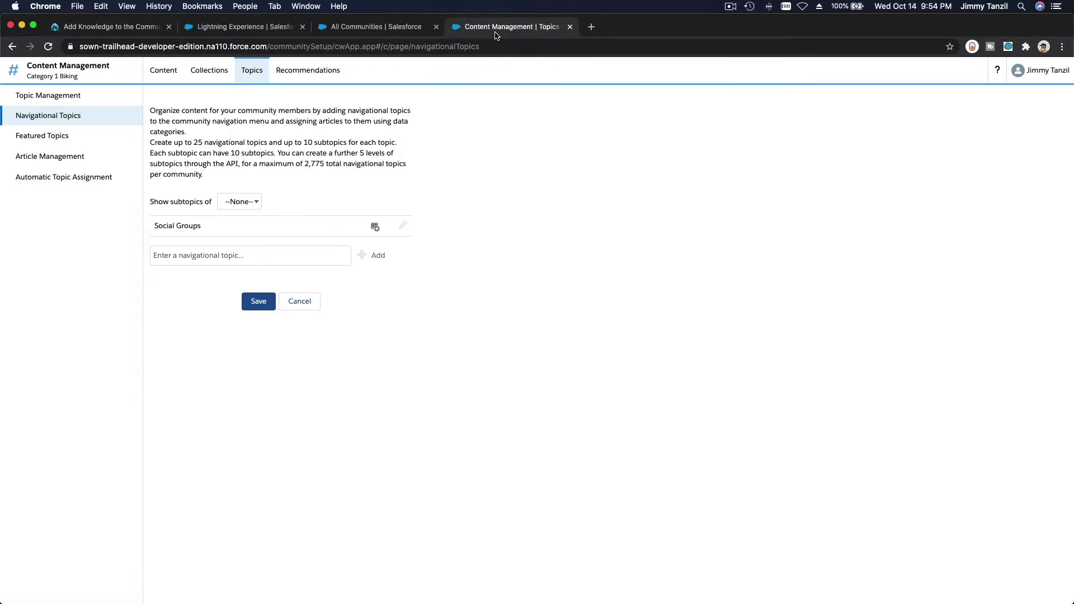
left_click(267, 255)
key("super+v")
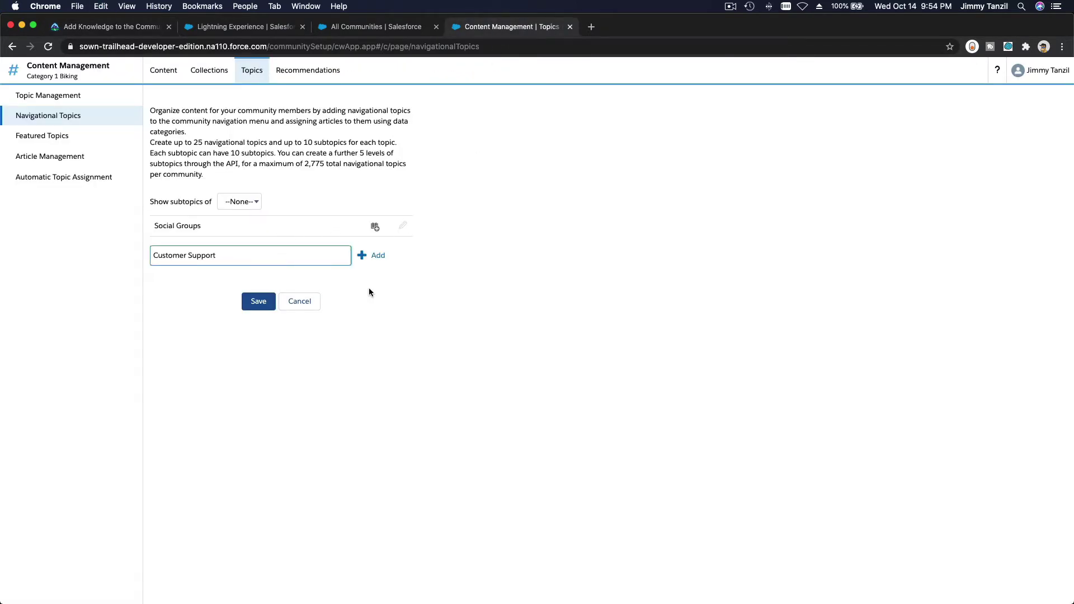
left_click(379, 256)
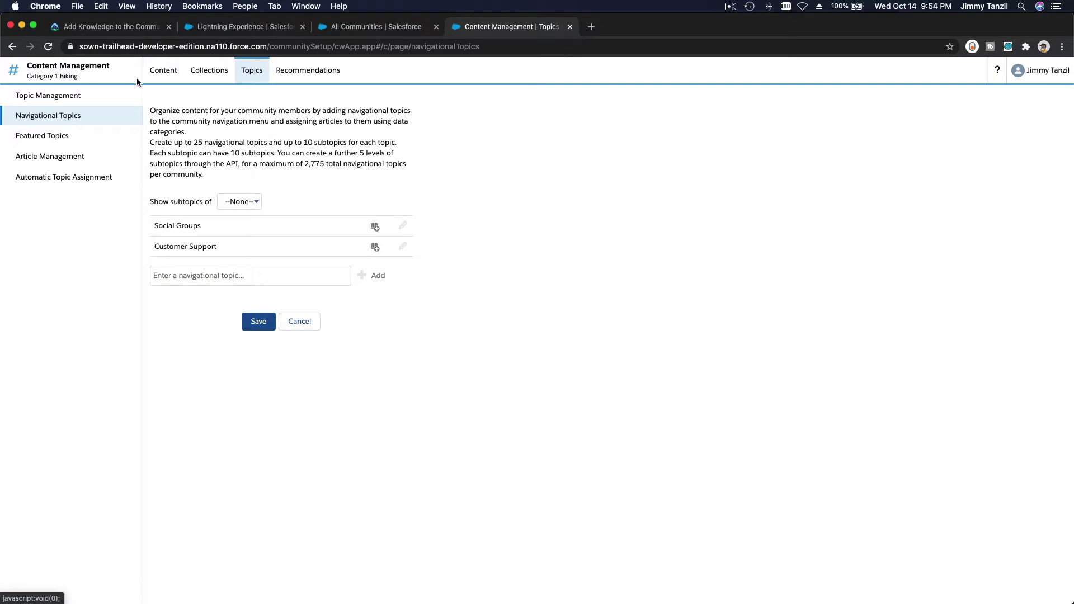
Step: Copy New Products from the Trailhead instructions, add it as a navigational topic, and save the topic list
left_click(135, 32)
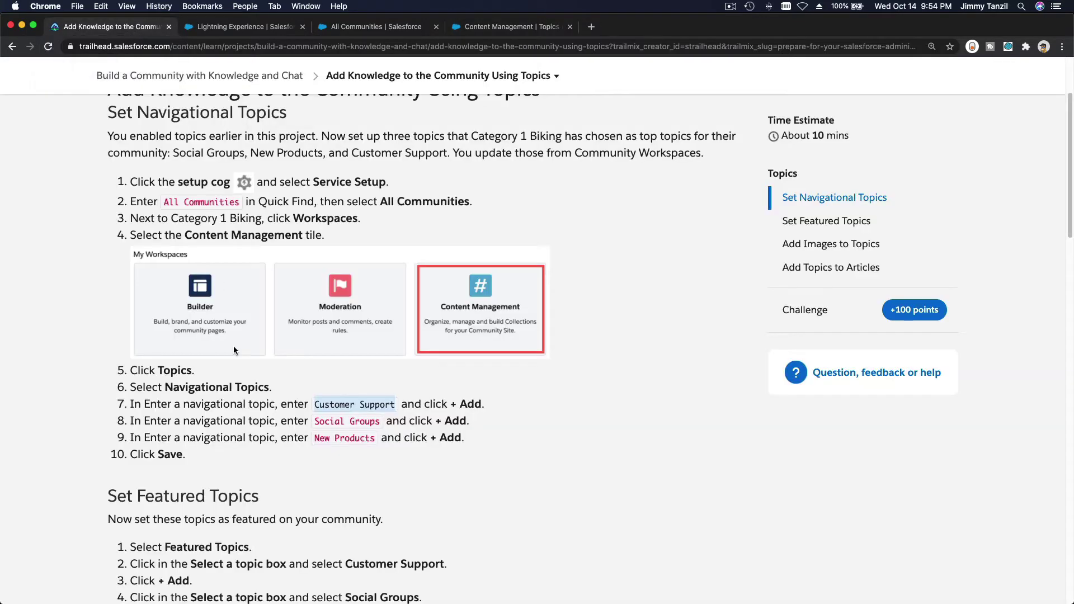
left_click_drag(315, 438, 322, 443)
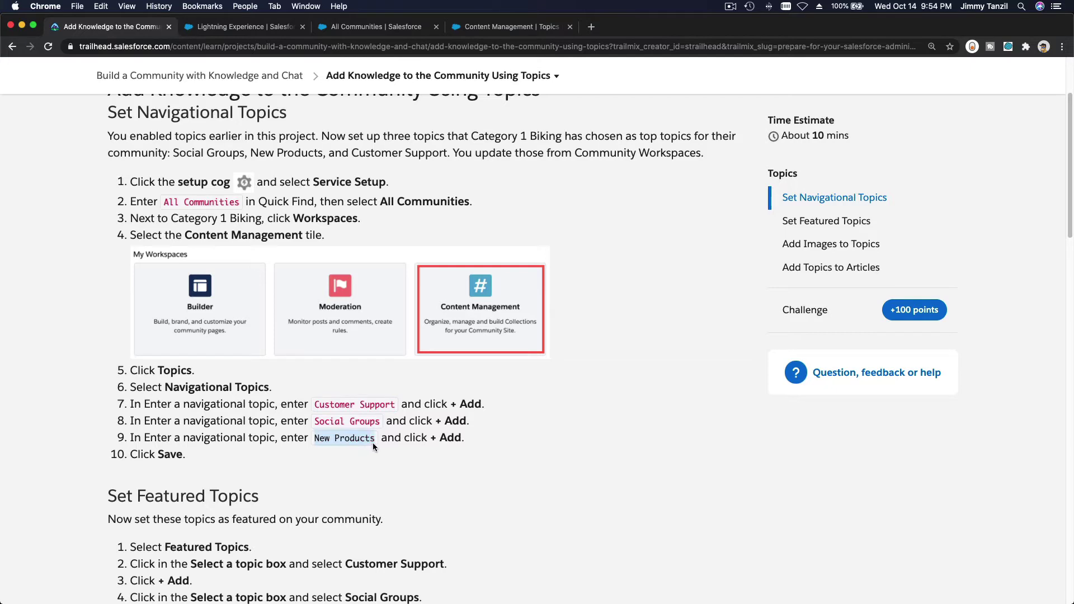
left_click(501, 27)
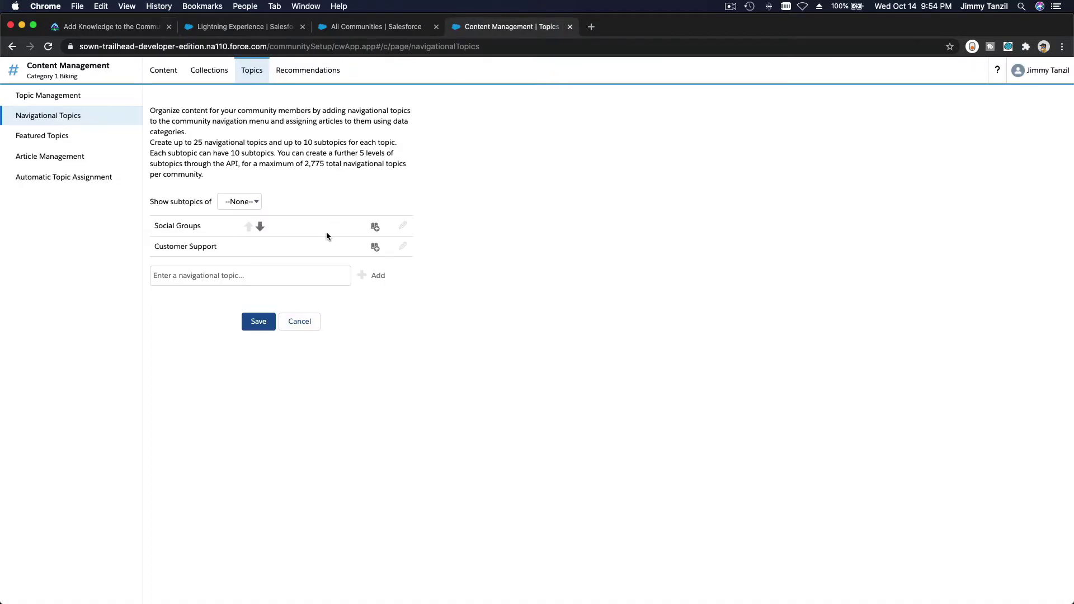
left_click(264, 278)
type("New Products")
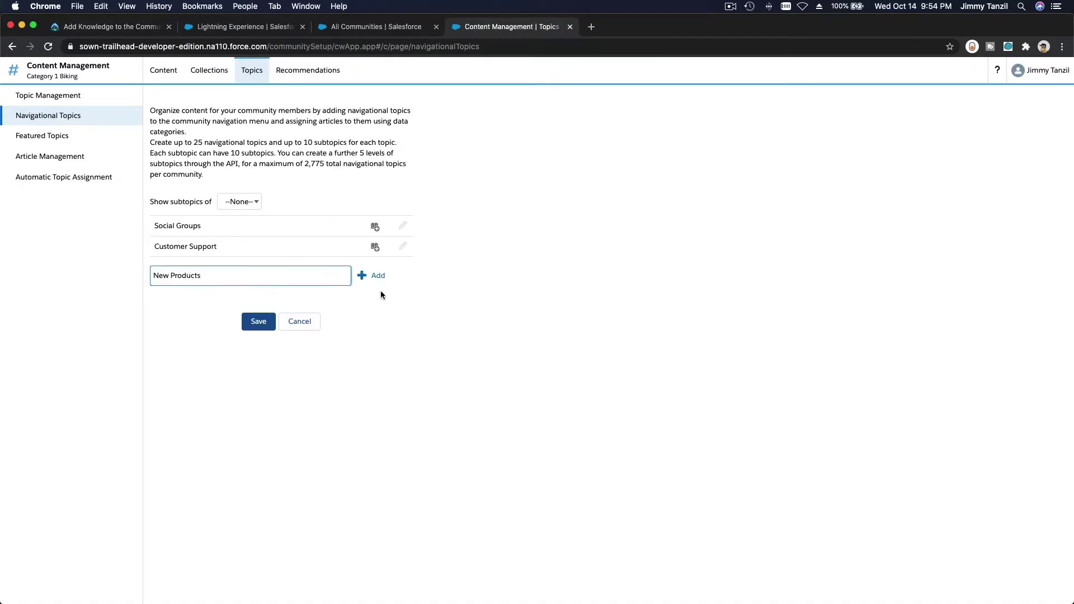
left_click(376, 277)
left_click(259, 346)
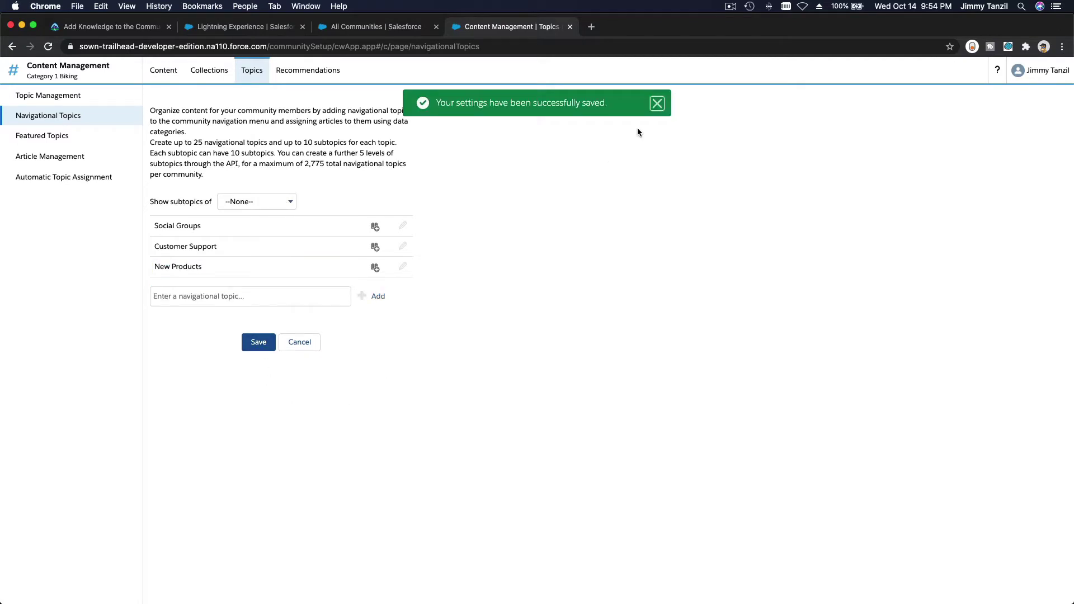
left_click(657, 104)
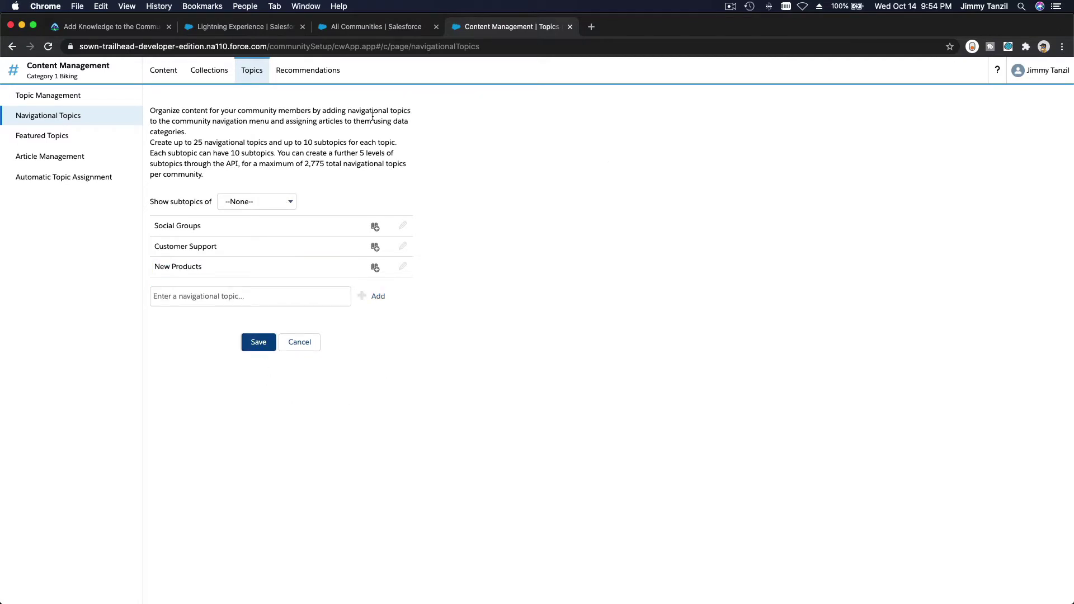
Step: Check the Set Featured Topics instructions on Trailhead and add Customer Support as a featured topic of the community
left_click(122, 27)
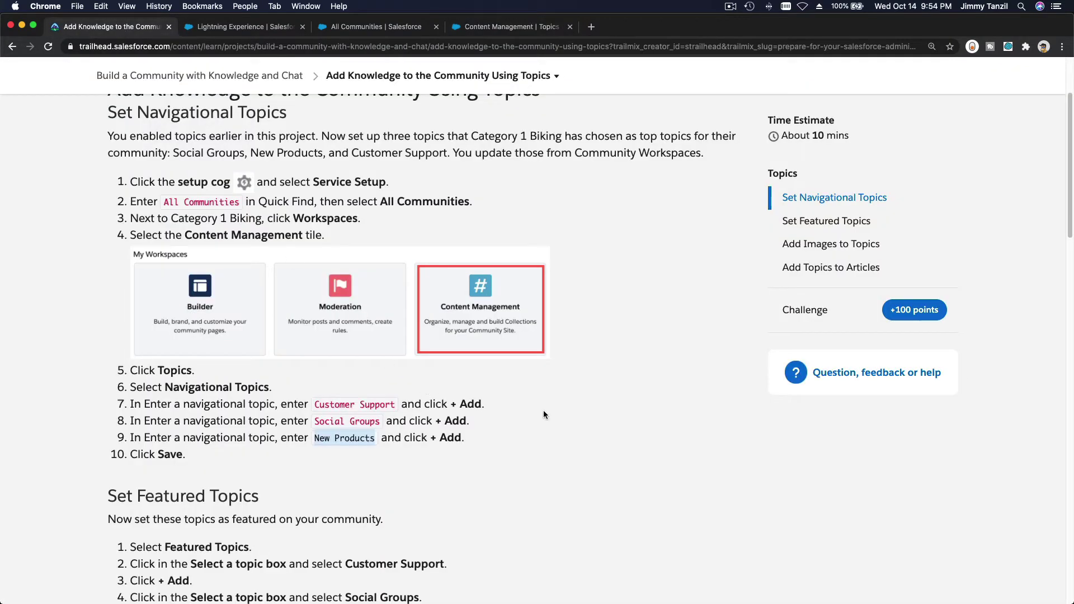
scroll(543, 412, "down", 6)
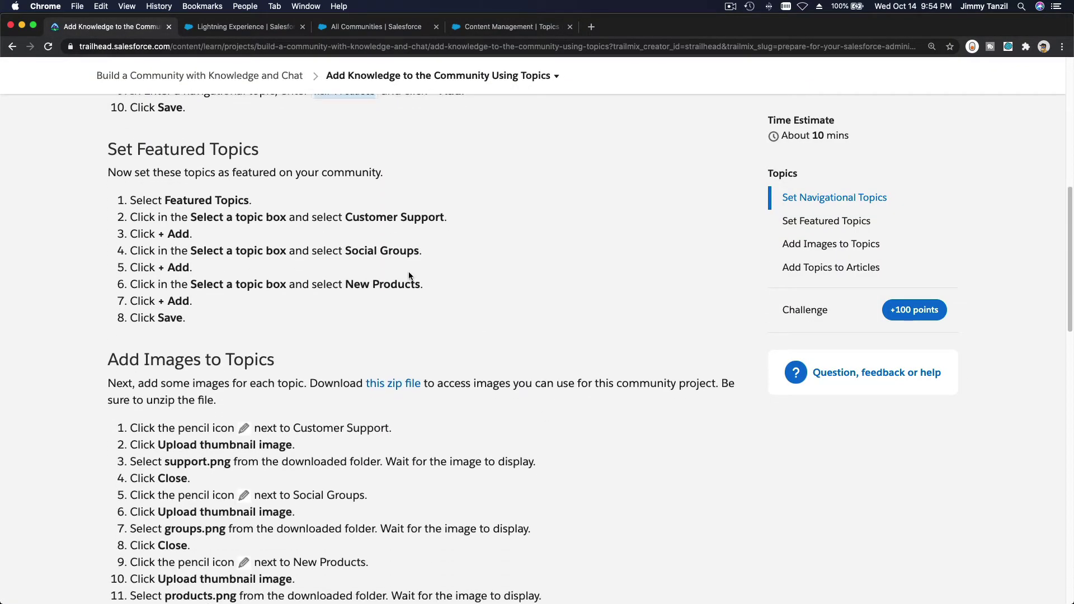
left_click(480, 28)
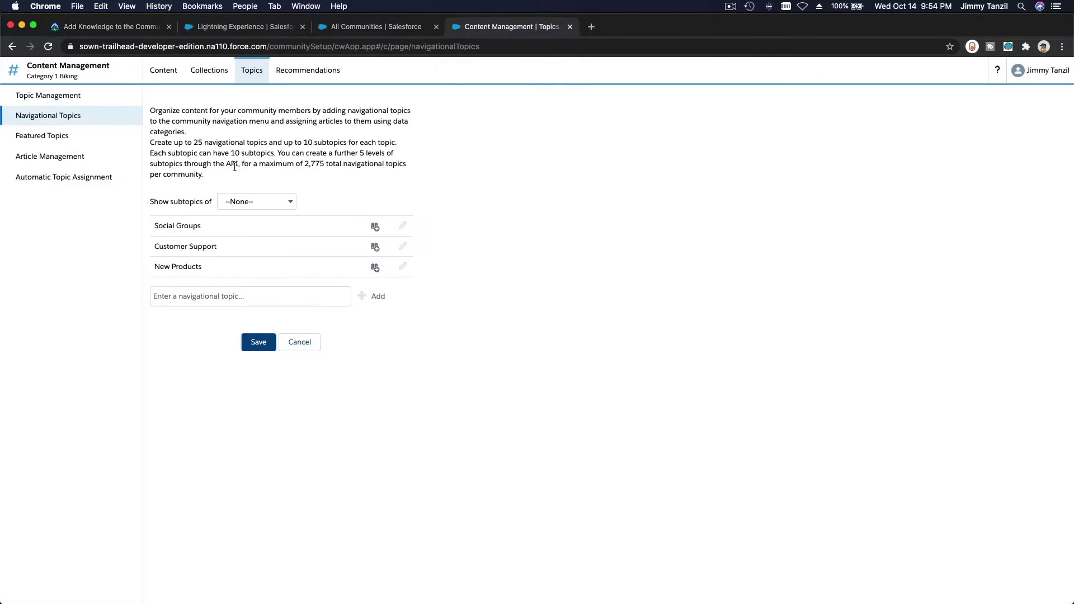
left_click(64, 138)
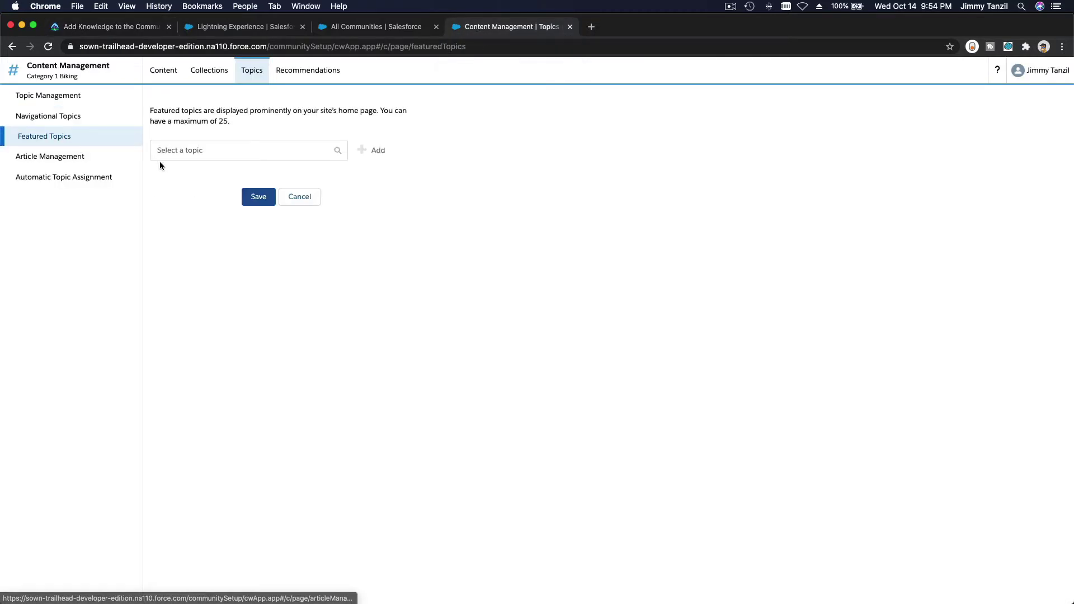
left_click(214, 154)
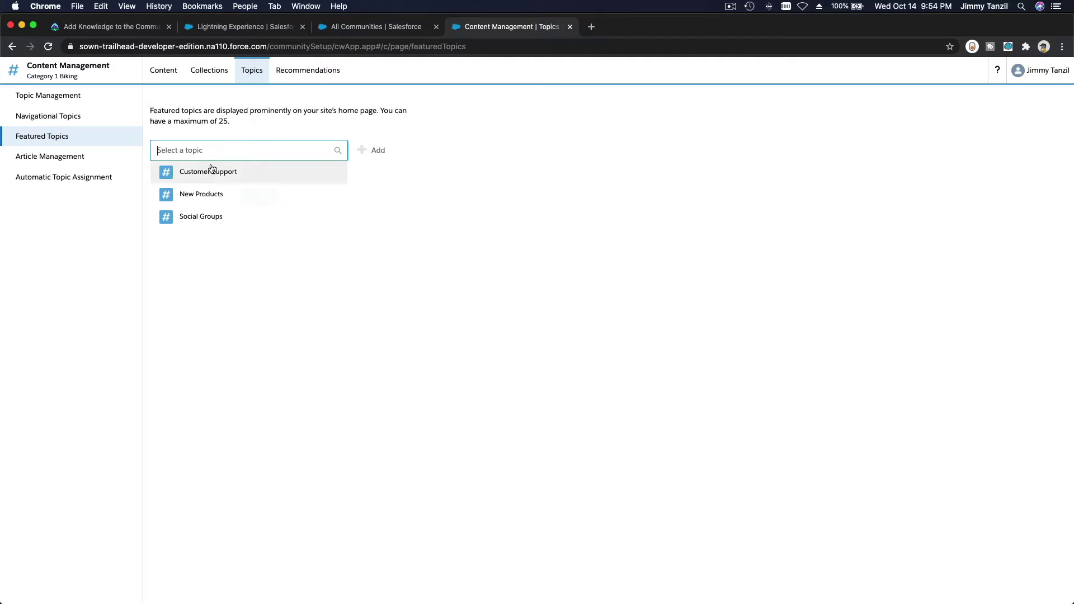
left_click(214, 171)
left_click(370, 157)
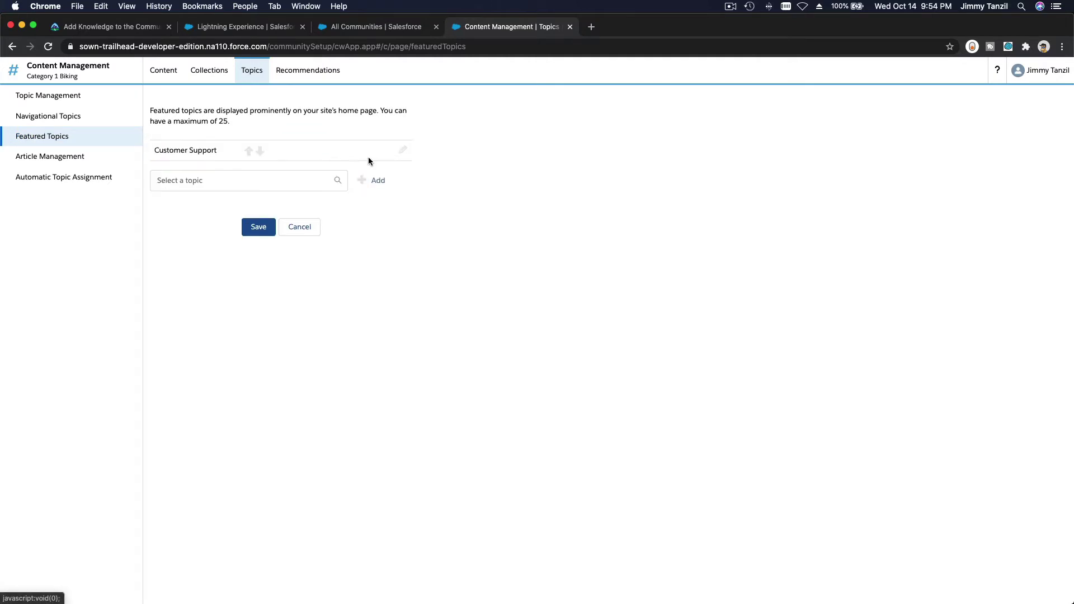
Step: Add Social Groups and New Products to the featured topics
left_click(272, 180)
left_click(240, 246)
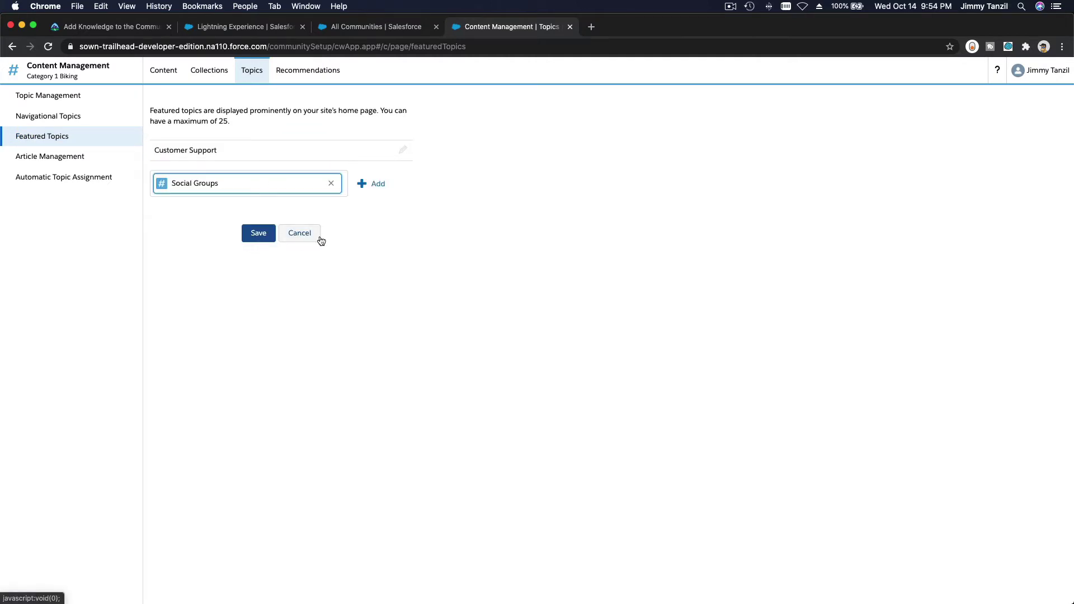
left_click(375, 187)
left_click(279, 202)
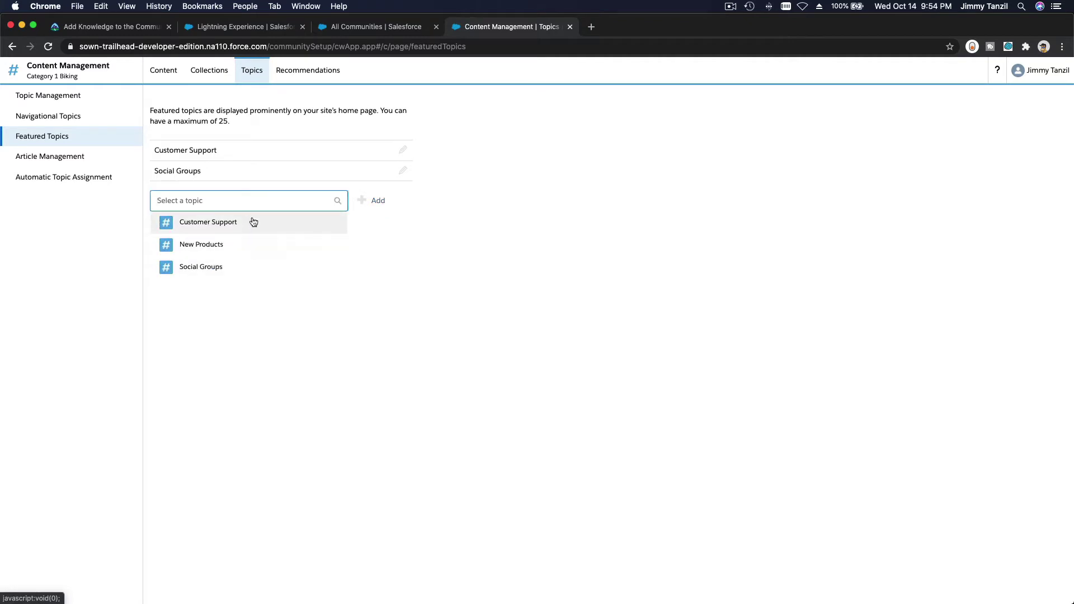
left_click(247, 244)
left_click(371, 204)
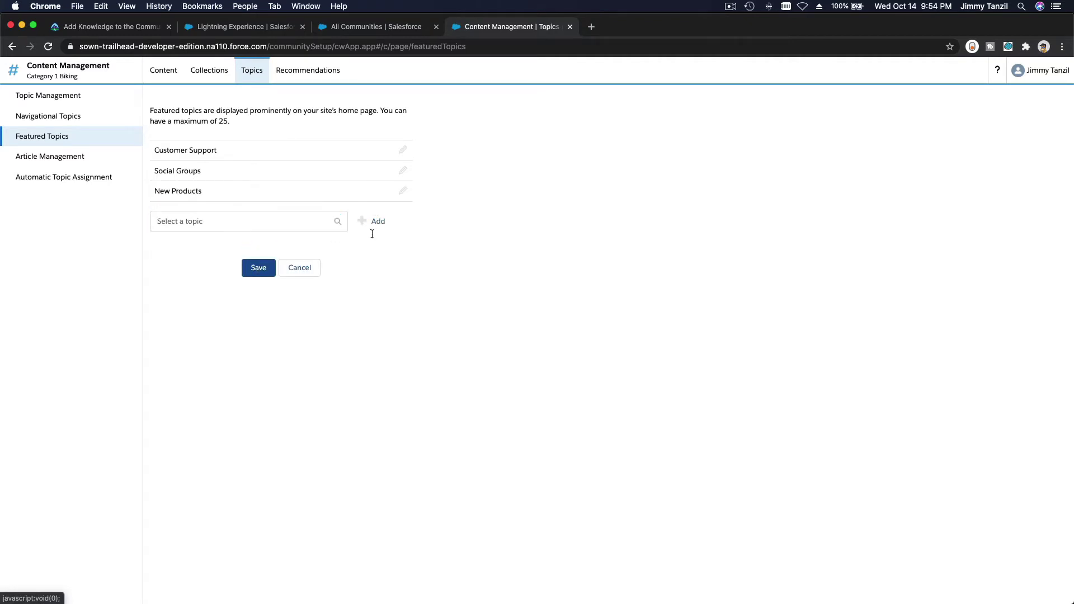
Step: Save the featured topics and download the topic images zip file from the Add Images to Topics instructions on Trailhead
left_click(259, 268)
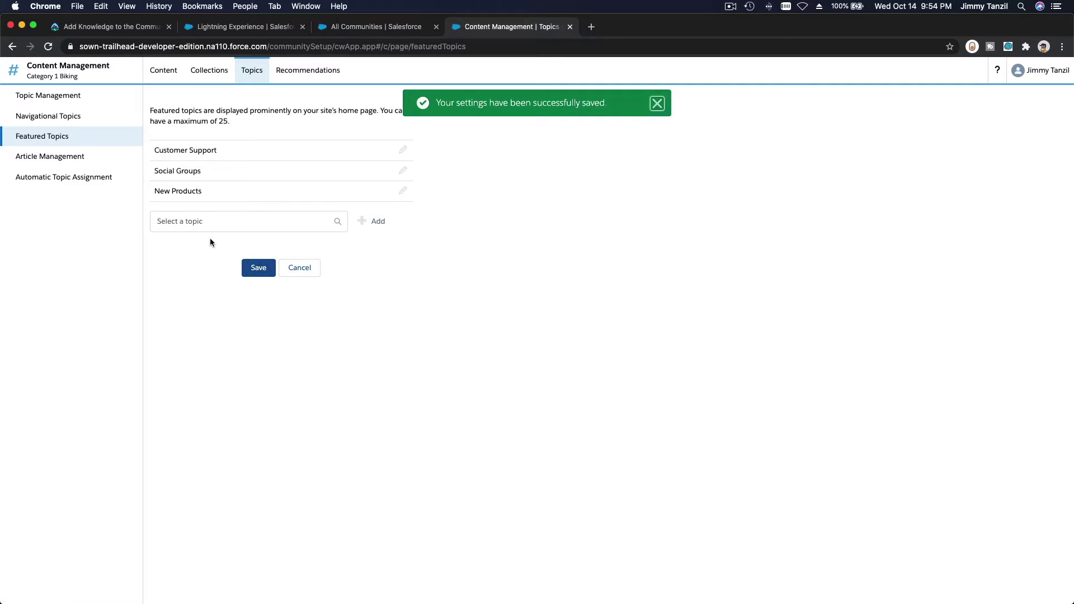
left_click(114, 27)
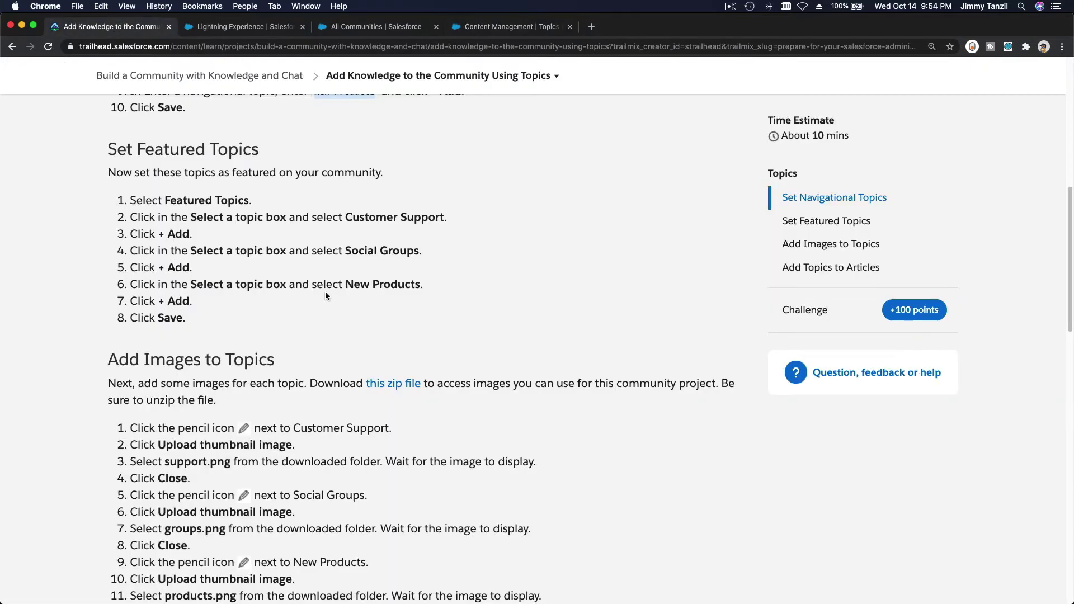
scroll(327, 295, "down", 5)
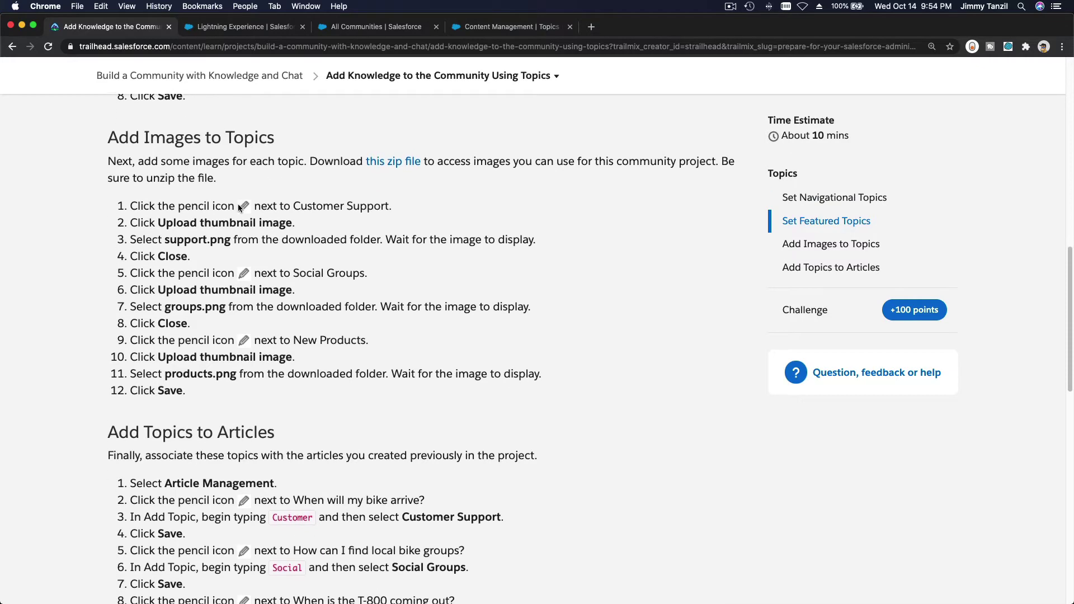
scroll(239, 208, "down", 1)
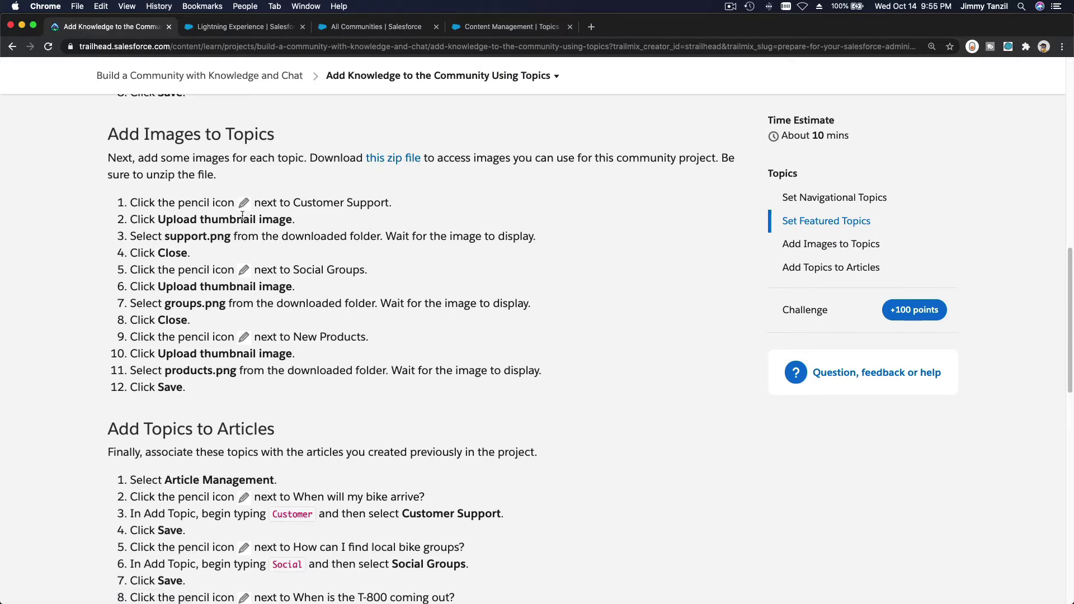
left_click(391, 162)
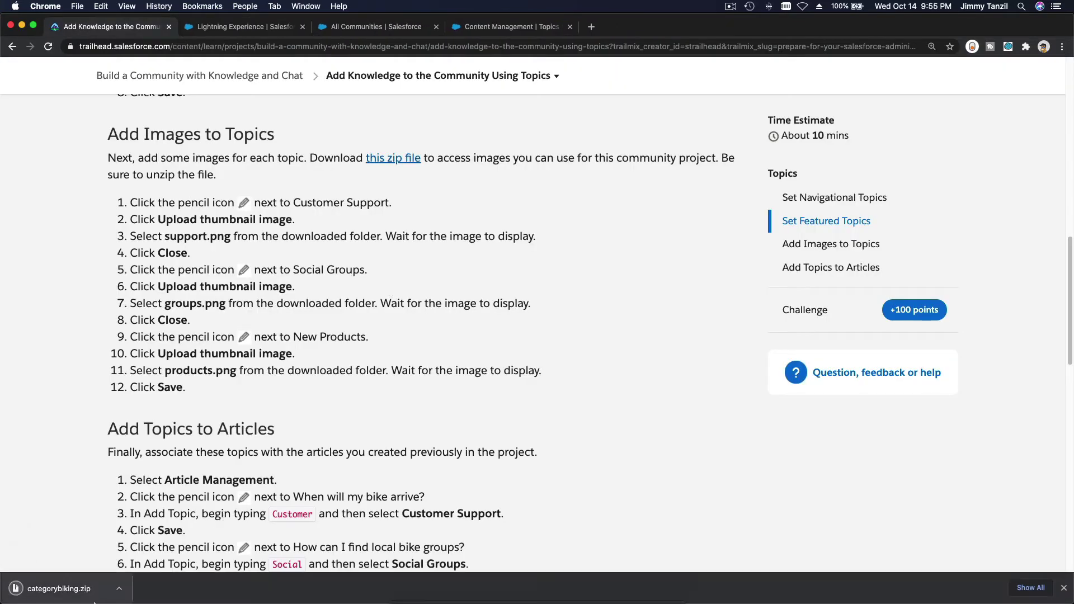
Step: Unzip the downloaded categorybiking.zip and look through the images in its extracted zipfile folder
left_click(51, 588)
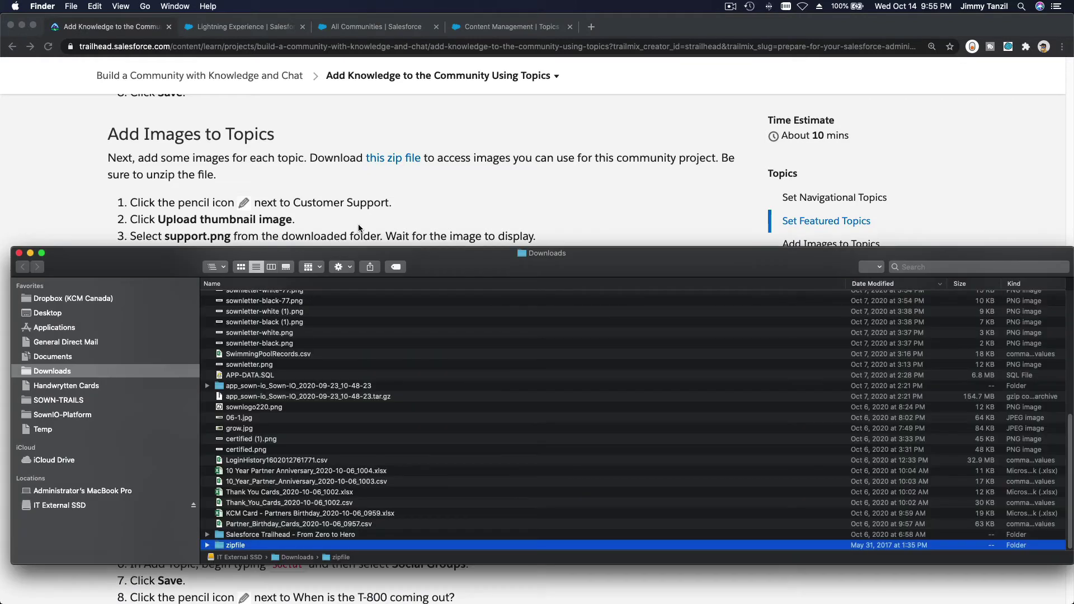
double_click(235, 545)
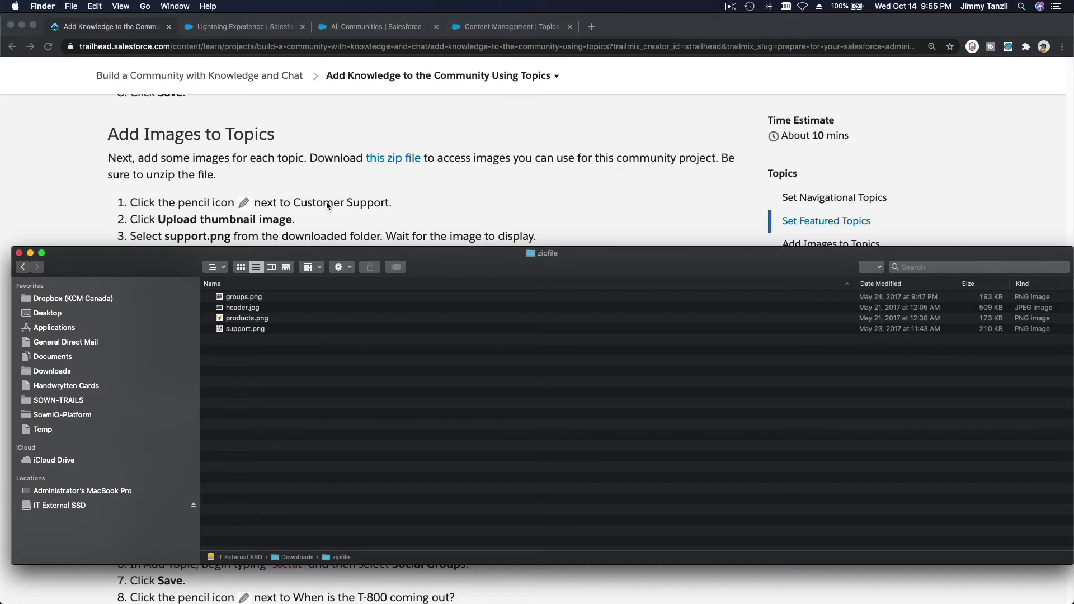
left_click(397, 199)
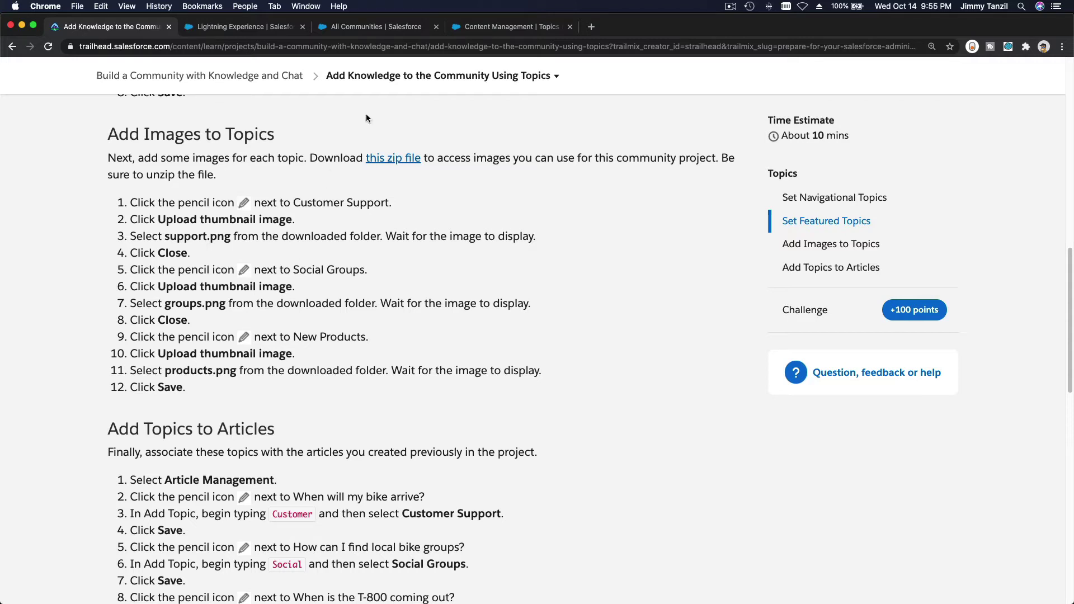
Step: Upload support.png from the zipfile folder in Downloads as the thumbnail image of the Customer Support featured topic
left_click(480, 27)
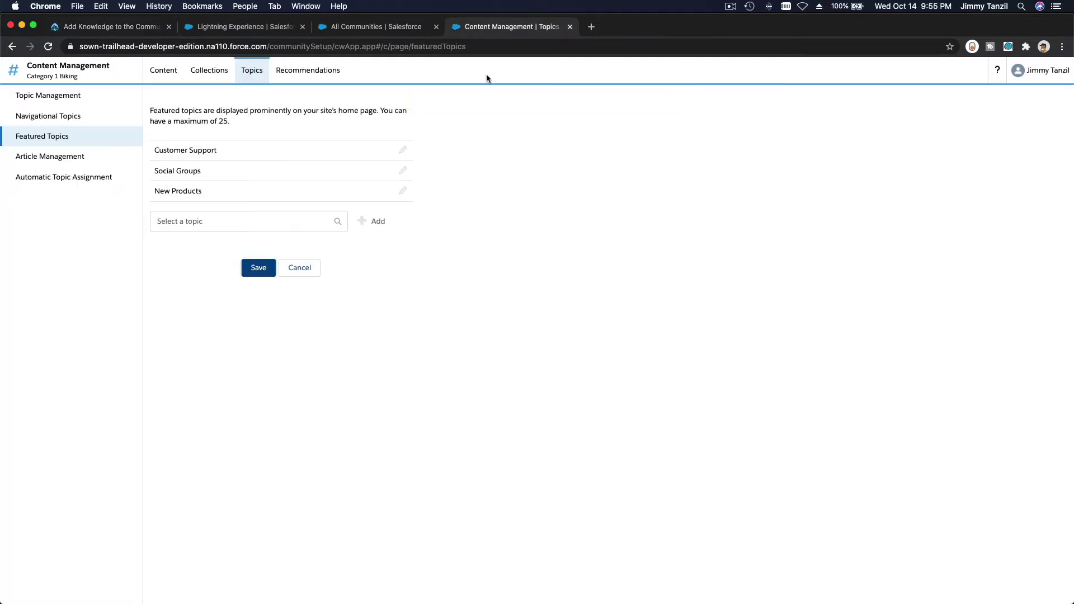
left_click(403, 150)
left_click(209, 203)
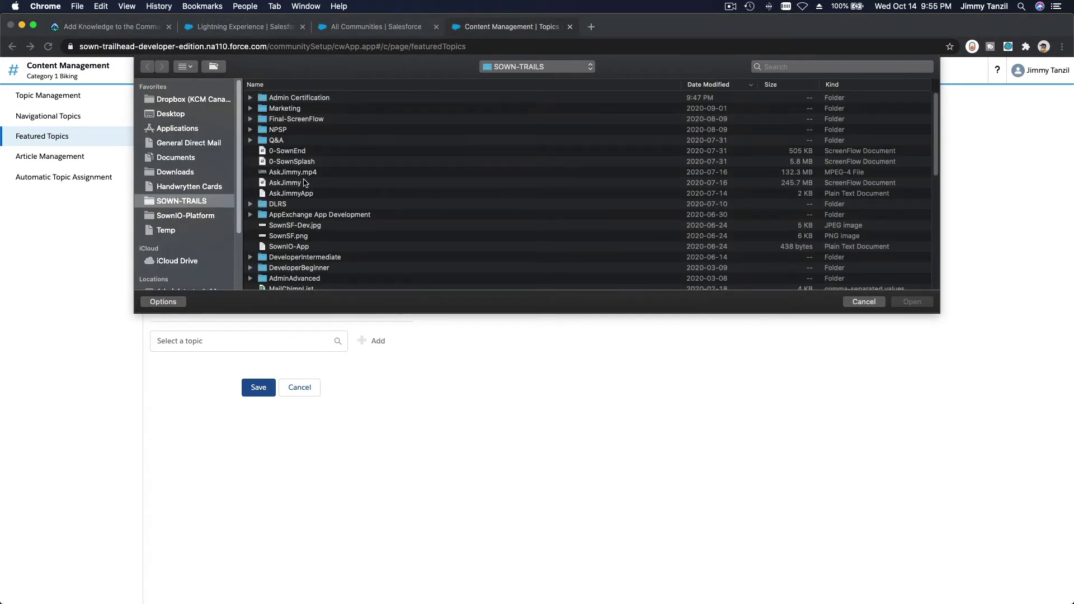
left_click(190, 172)
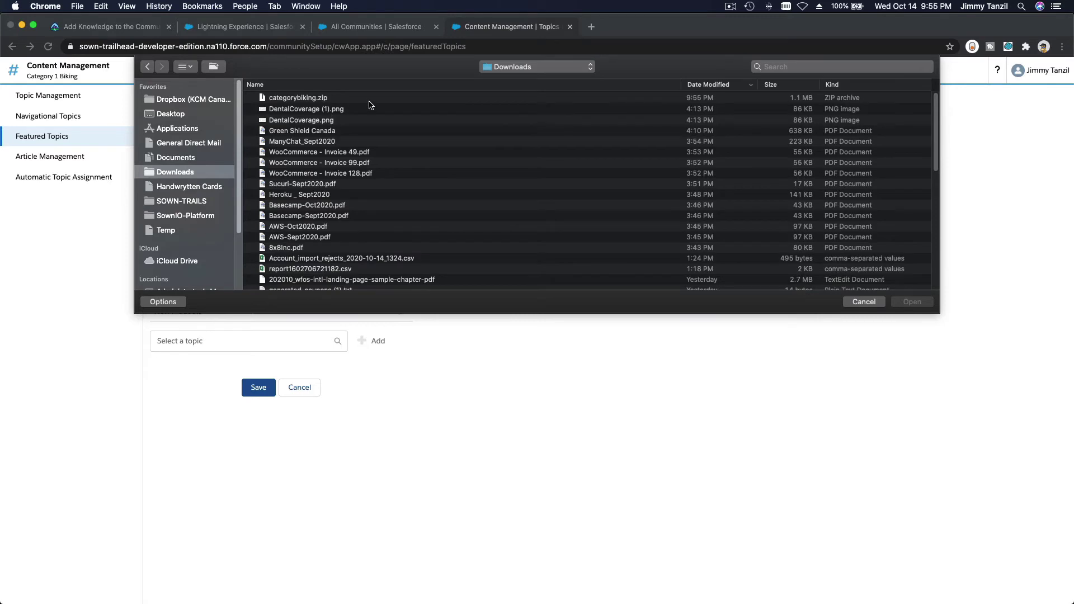
left_click(704, 85)
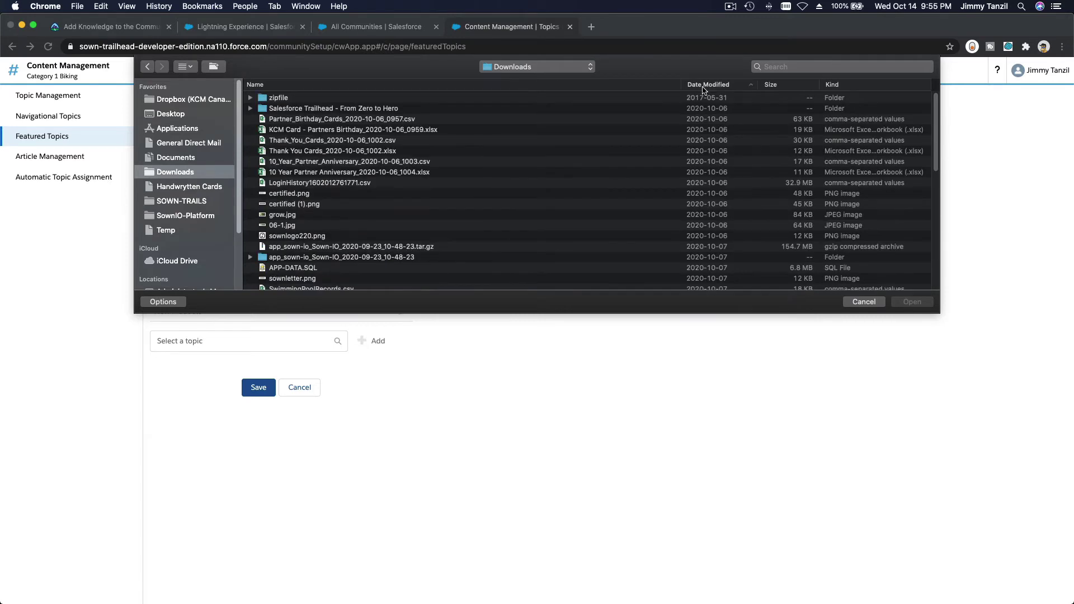
double_click(335, 99)
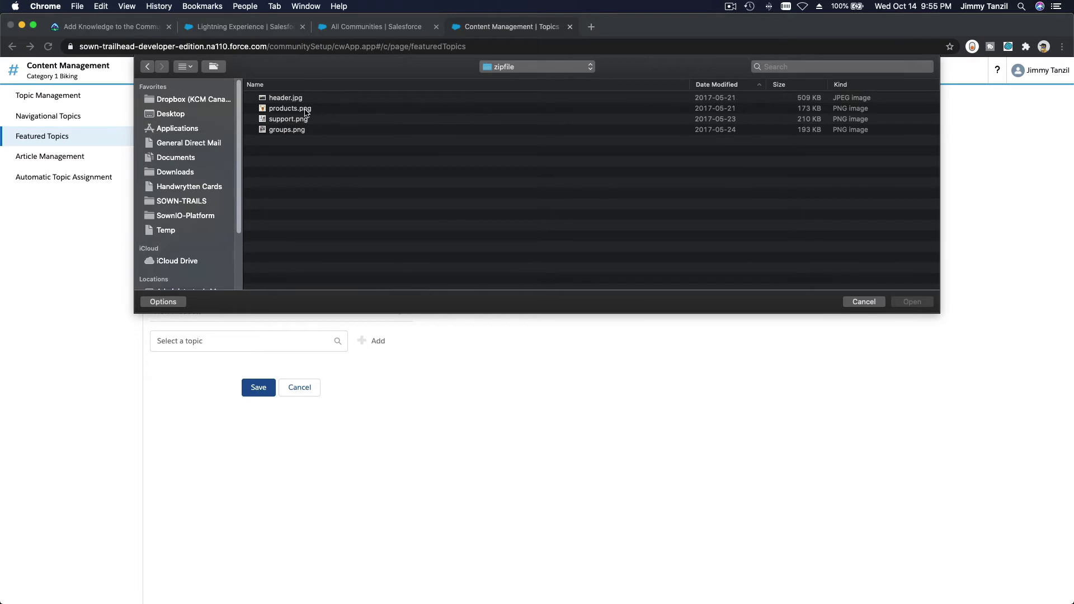
double_click(303, 119)
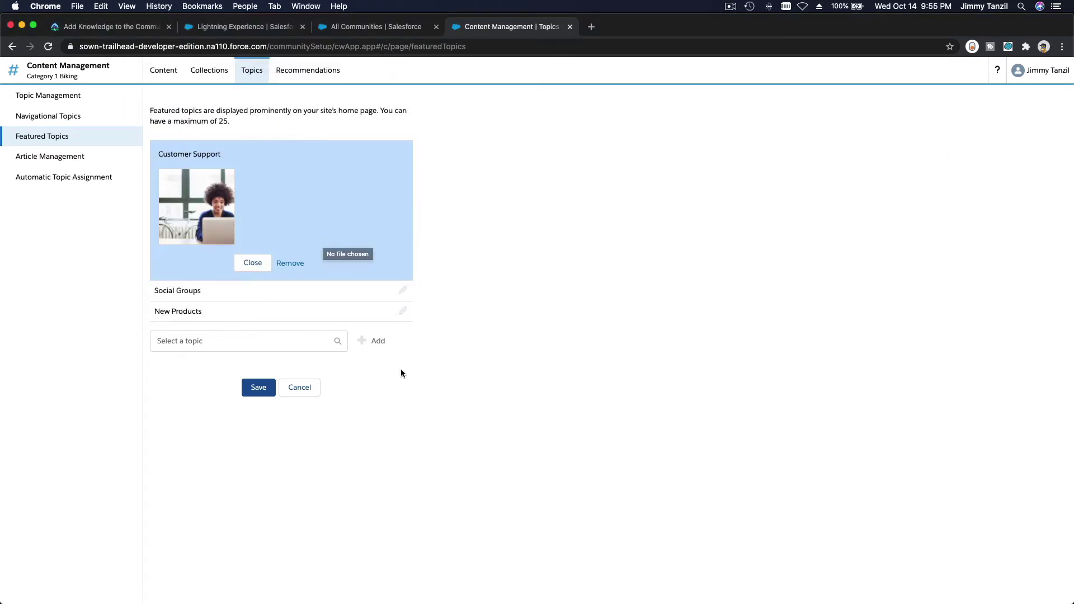
Step: Upload groups.png as the thumbnail image of the Social Groups featured topic
left_click(401, 290)
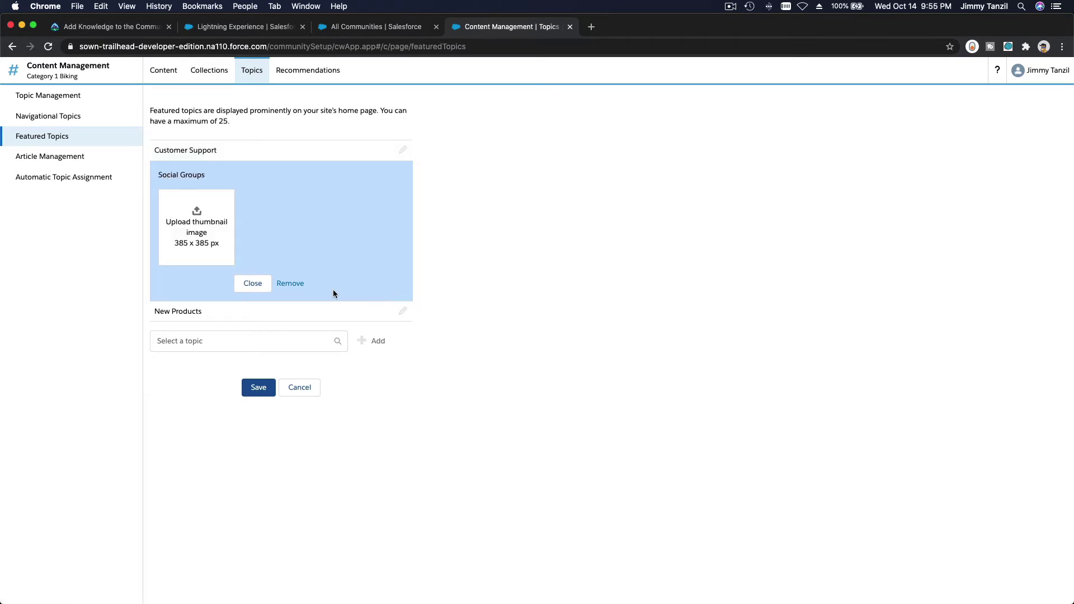
left_click(211, 232)
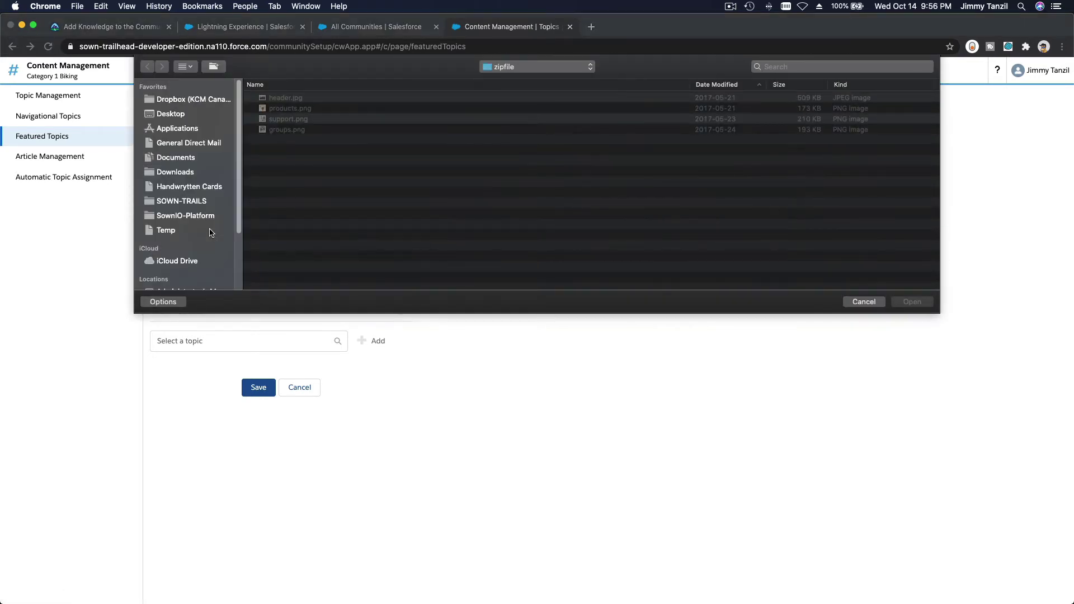
double_click(297, 130)
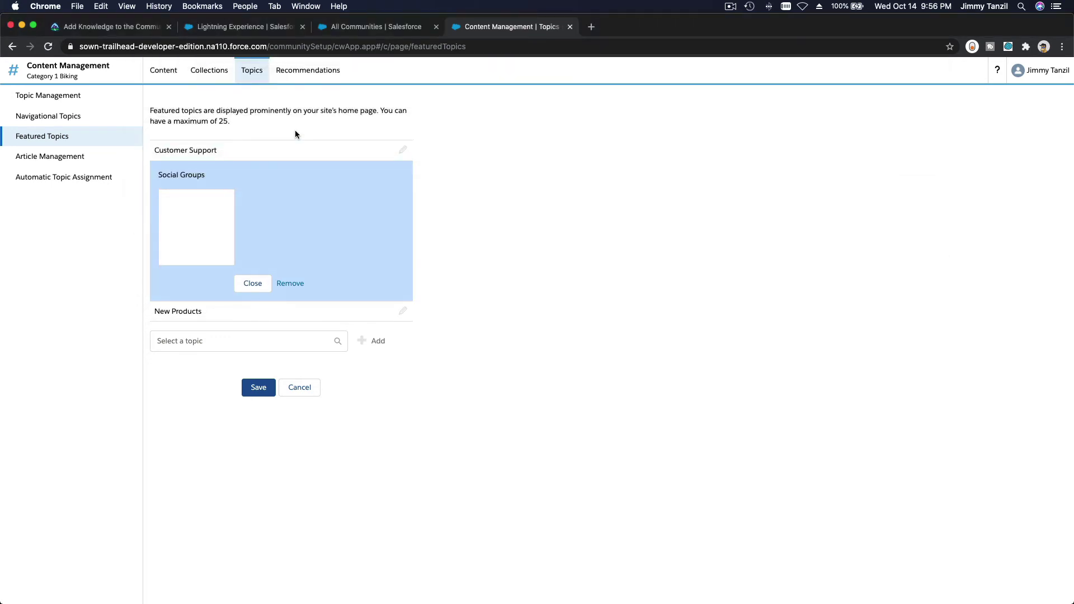
Step: Upload products.png as the thumbnail image of the New Products featured topic and save the featured topics
left_click(402, 311)
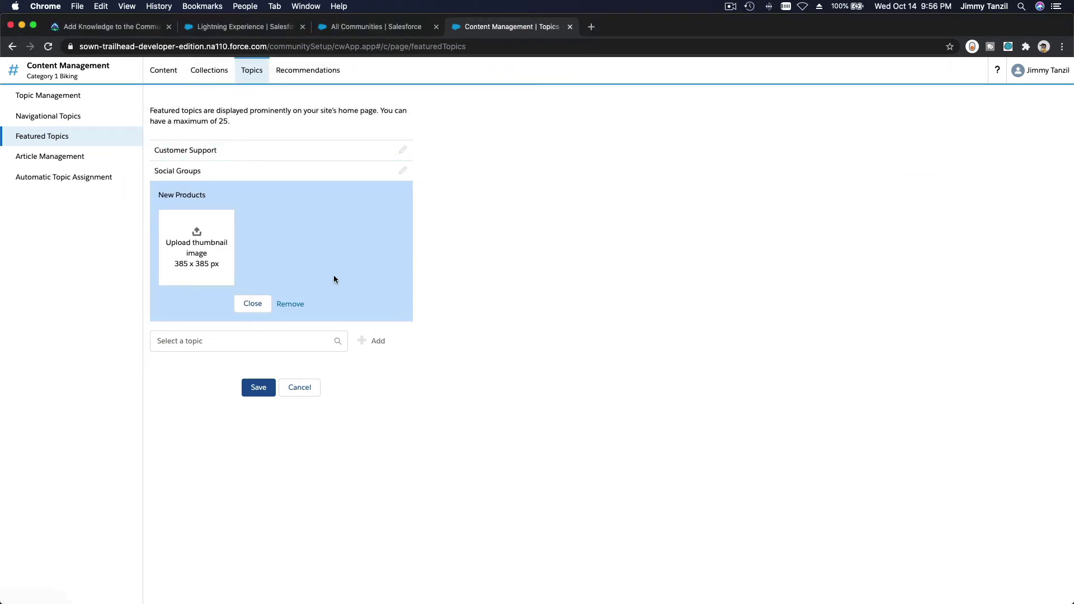
left_click(205, 264)
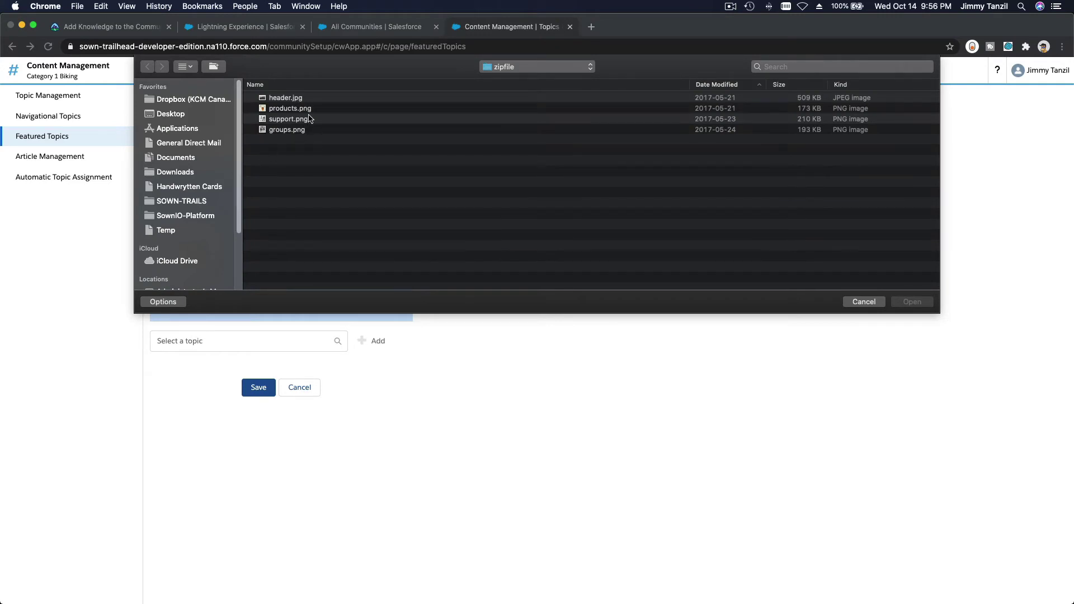
left_click(309, 110)
left_click(896, 301)
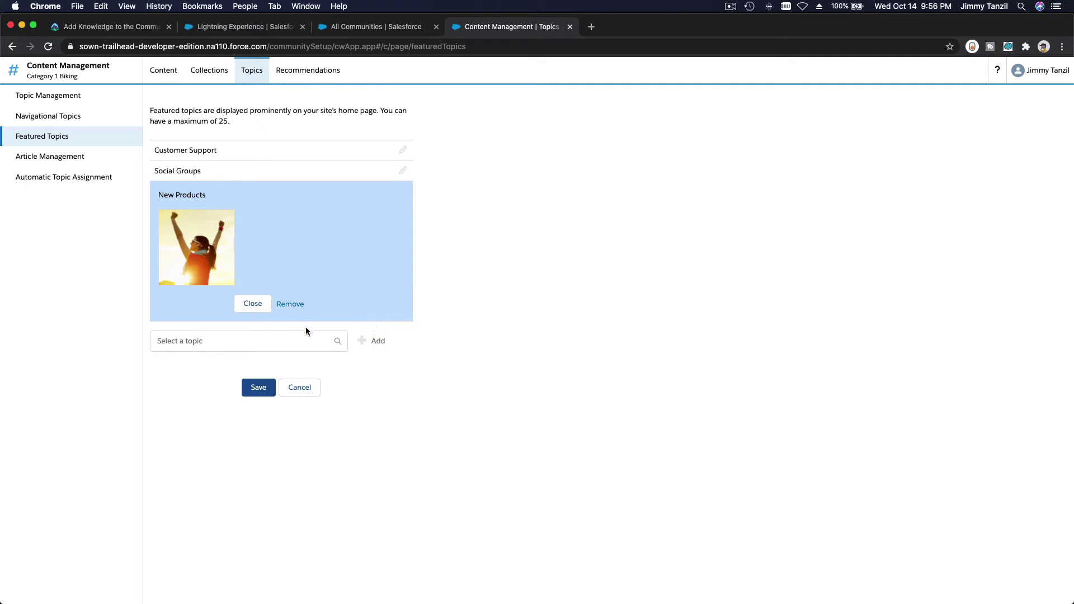
left_click(258, 396)
Step: Move New Products above Social Groups in the featured topics, put it back below, and save the list
mouse_move(223, 197)
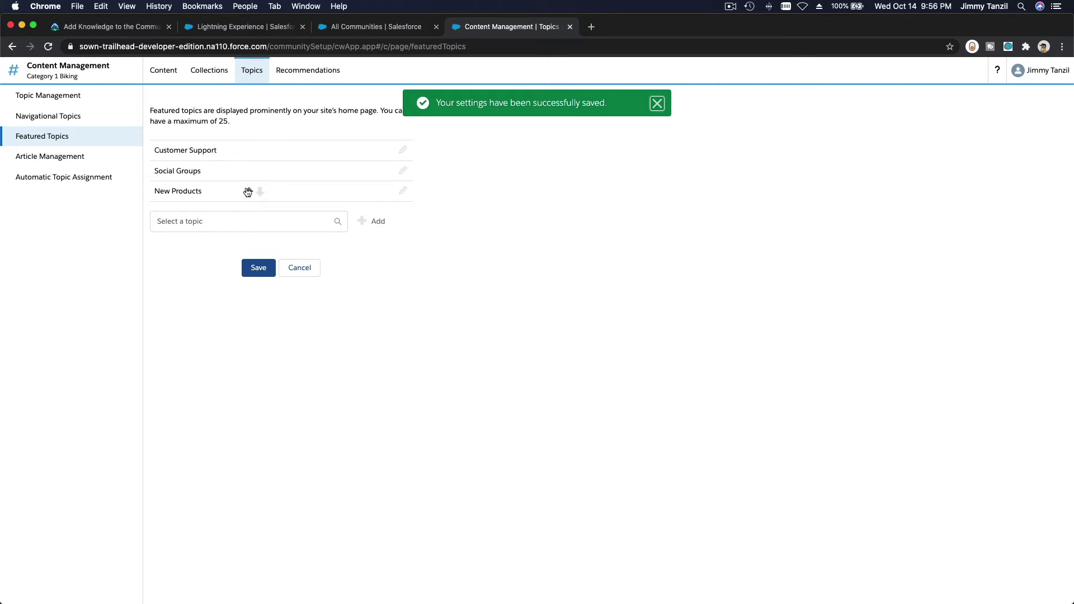
left_click(249, 193)
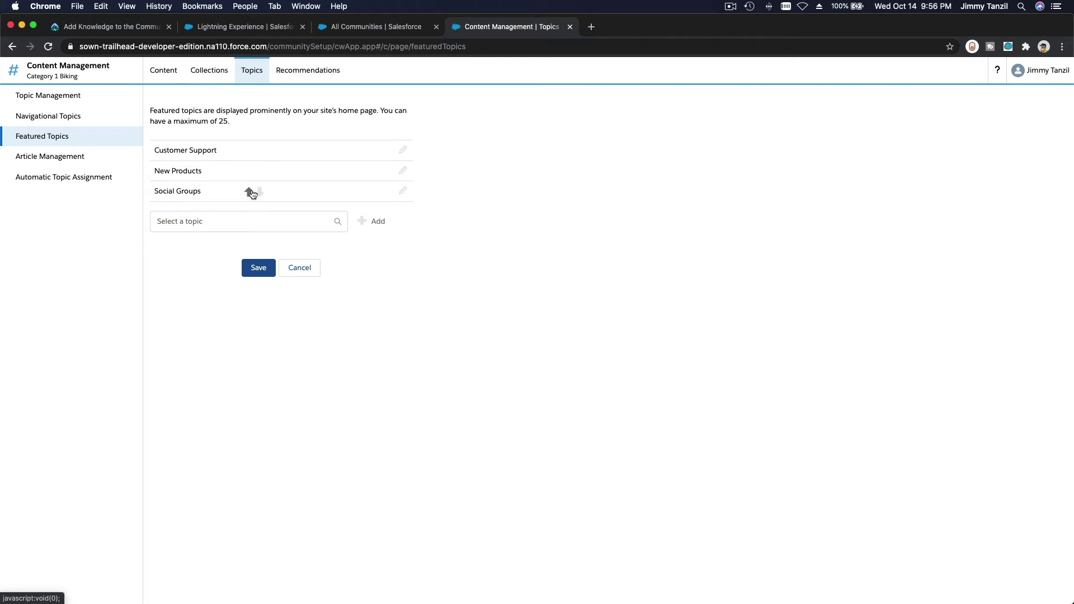
left_click(249, 192)
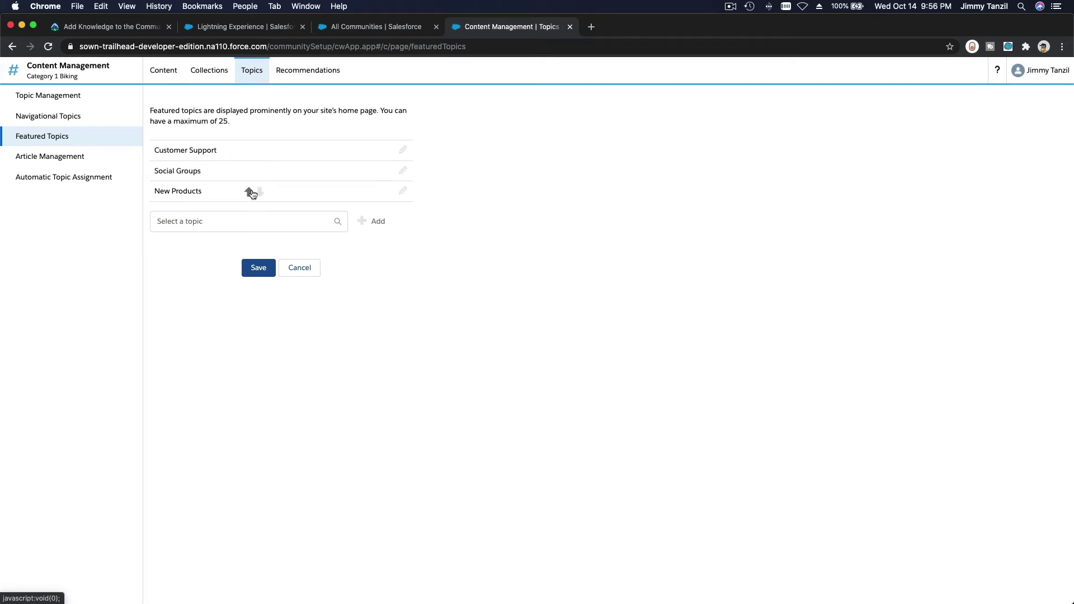
left_click(257, 274)
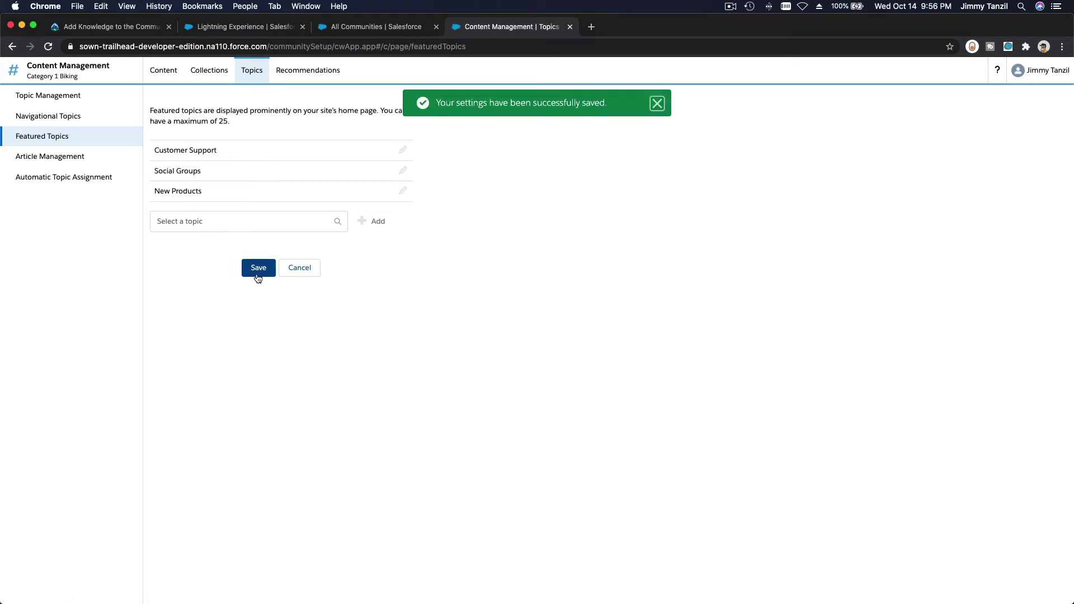
Step: Read the Add Topics to Articles instructions on Trailhead and open Article Management for the community
left_click(110, 28)
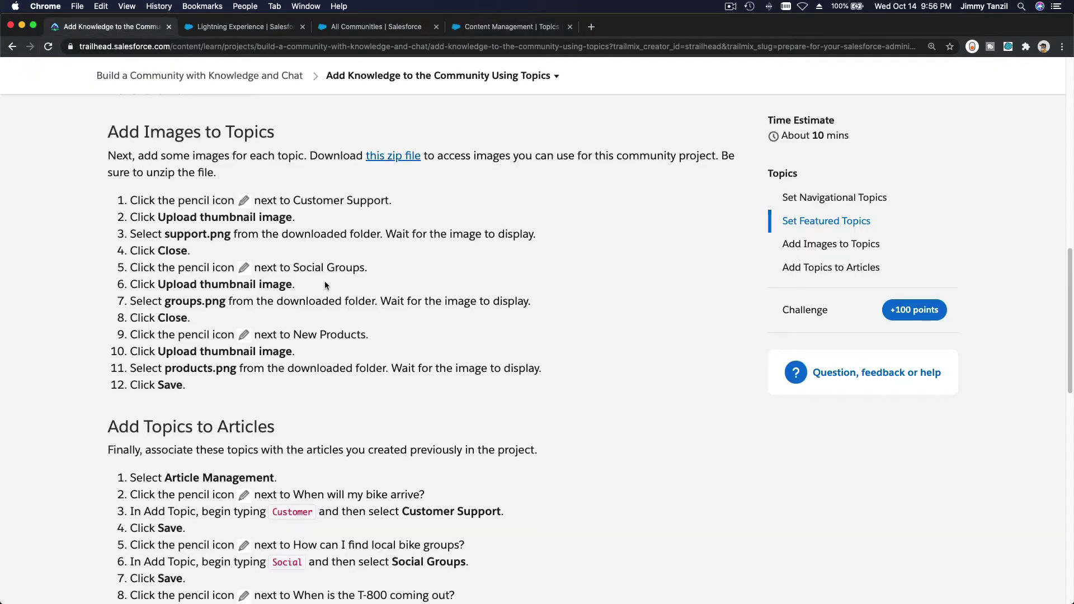
scroll(322, 284, "down", 3)
scroll(325, 285, "down", 5)
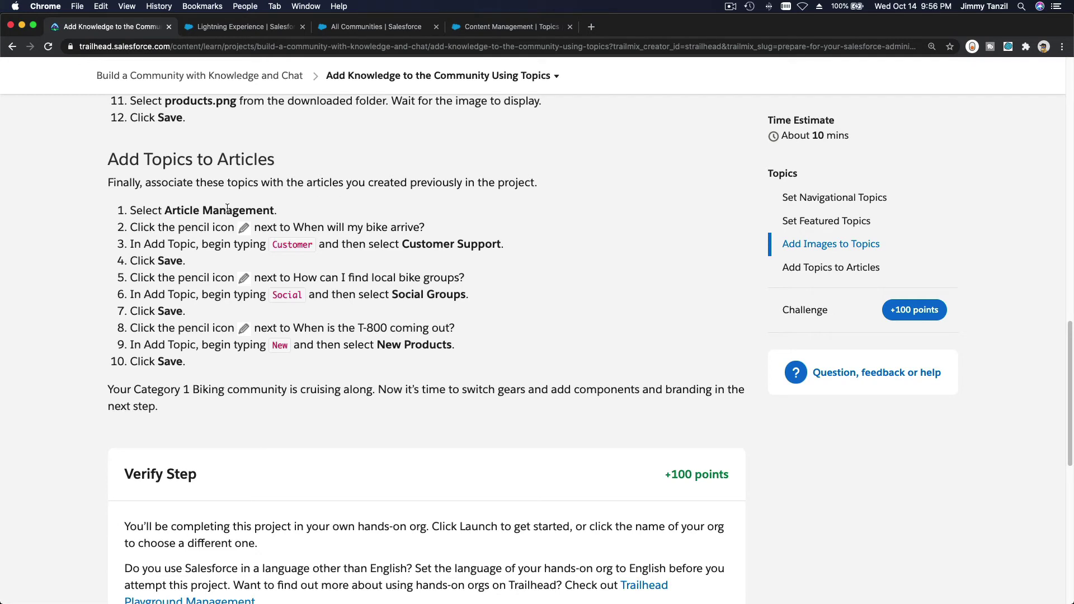
left_click(488, 27)
left_click(112, 158)
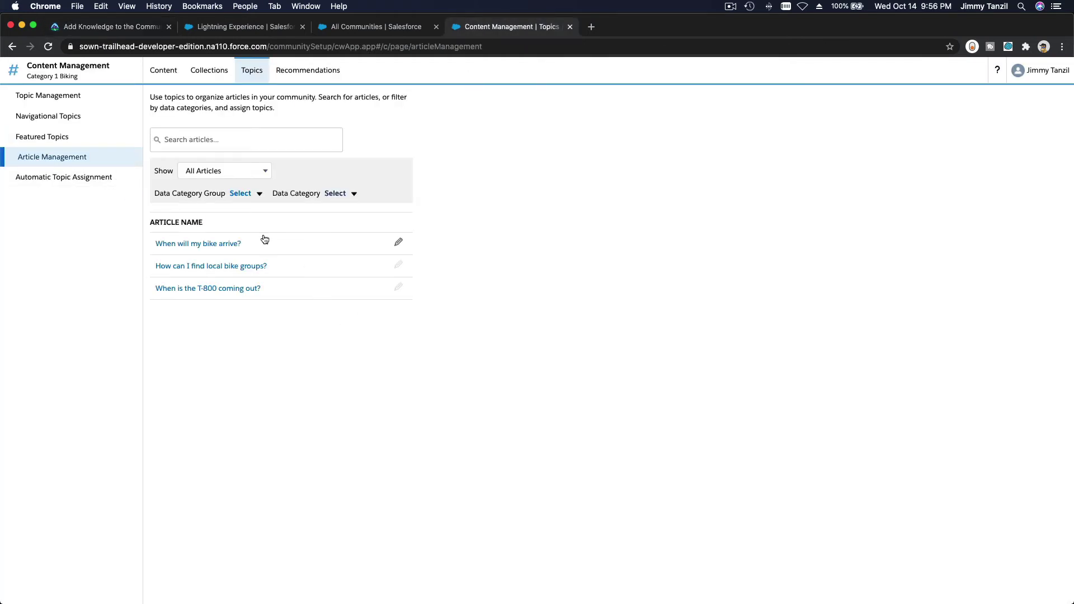
Step: Recheck the Trailhead instructions, add the Customer Support topic to the article "When will my bike arrive?", and save it
left_click(104, 29)
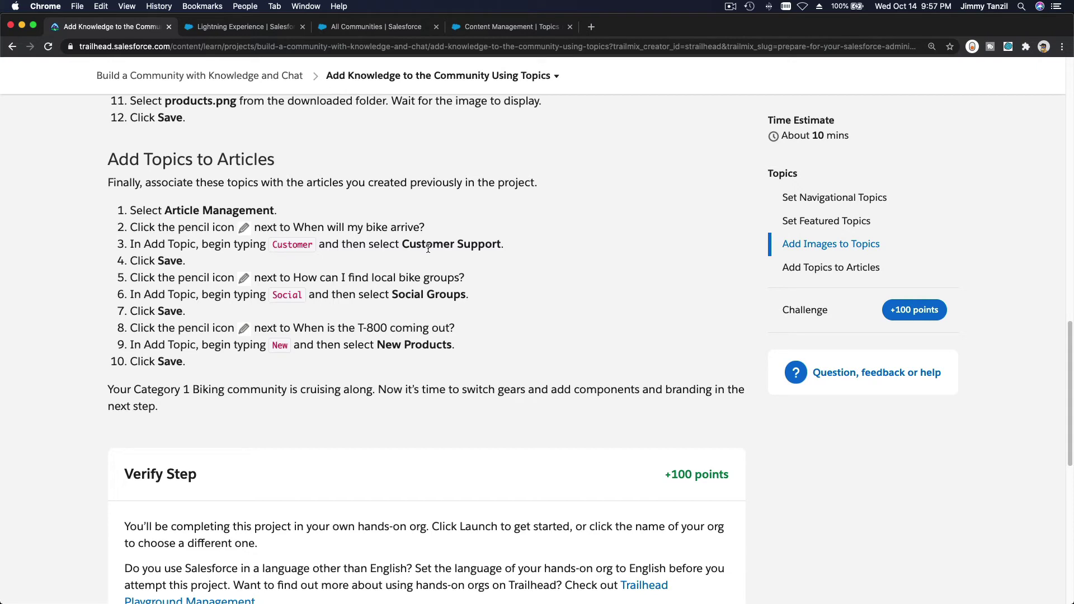
left_click(490, 28)
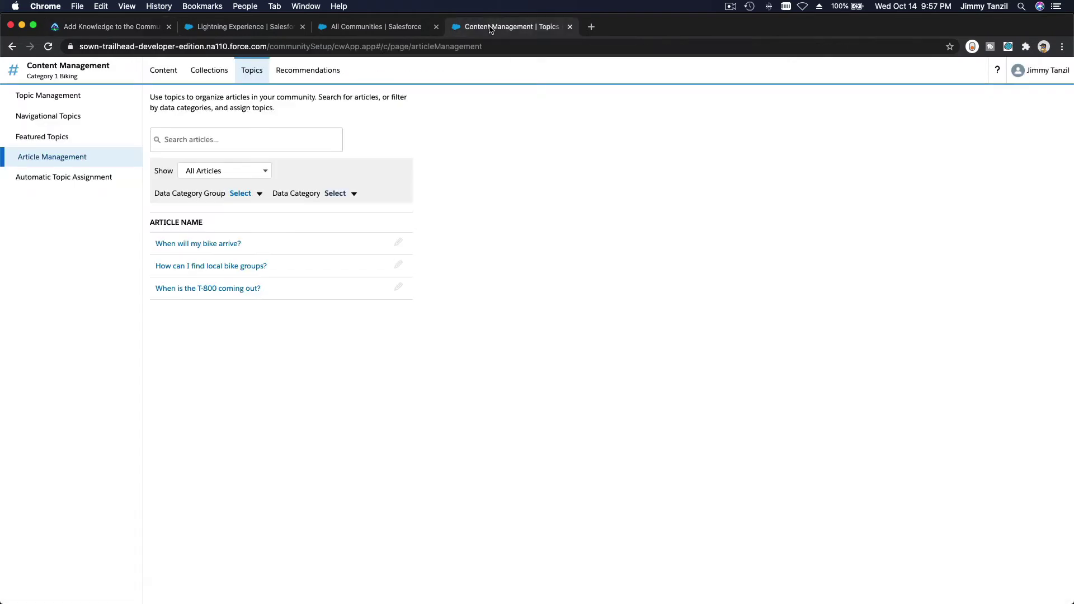
left_click(399, 242)
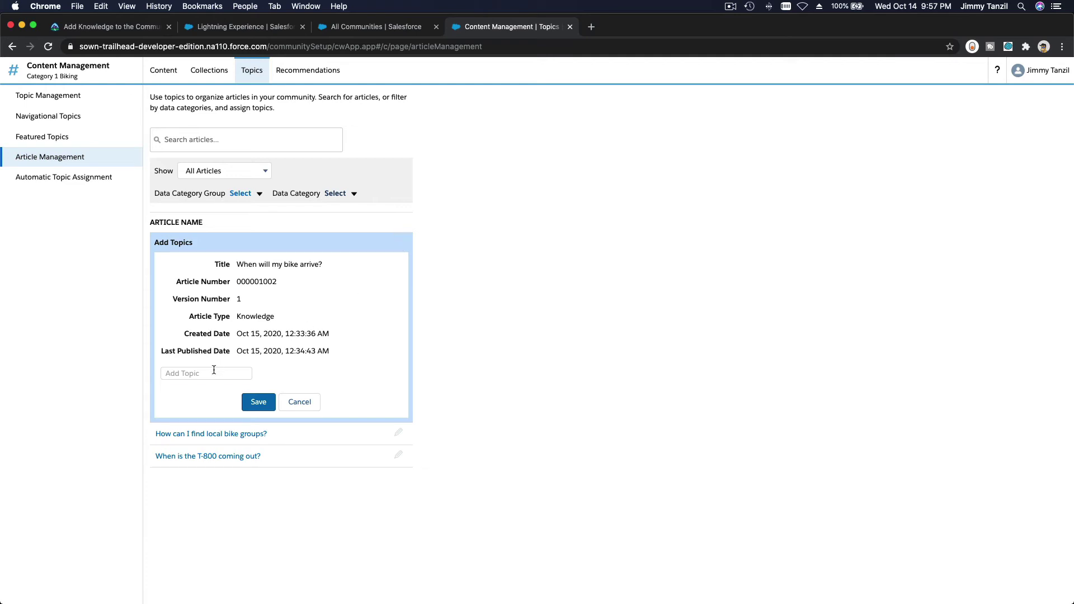
left_click(214, 370)
type("cust")
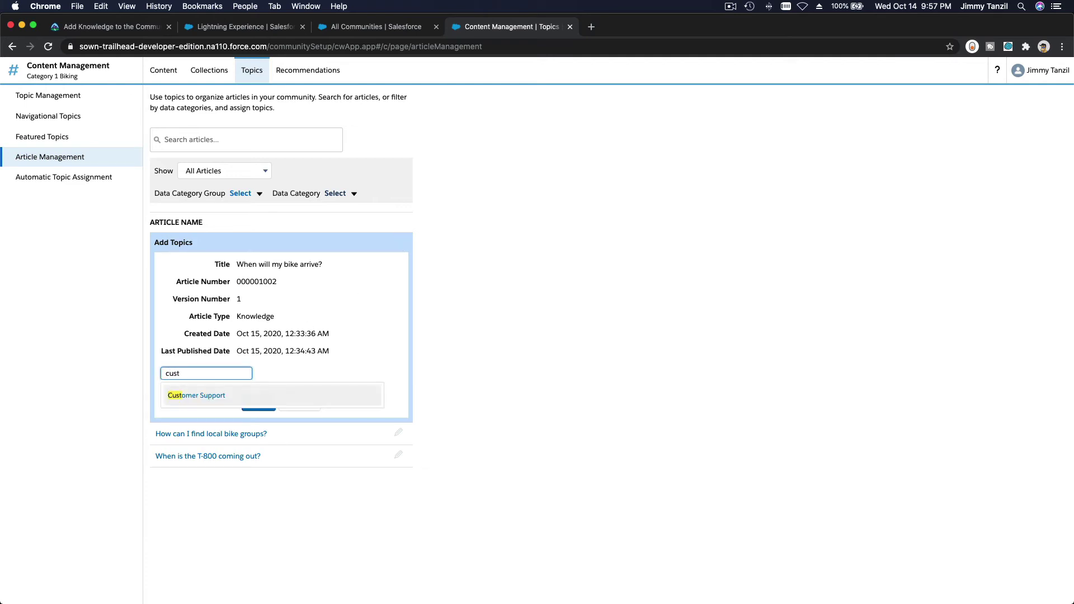
left_click(211, 396)
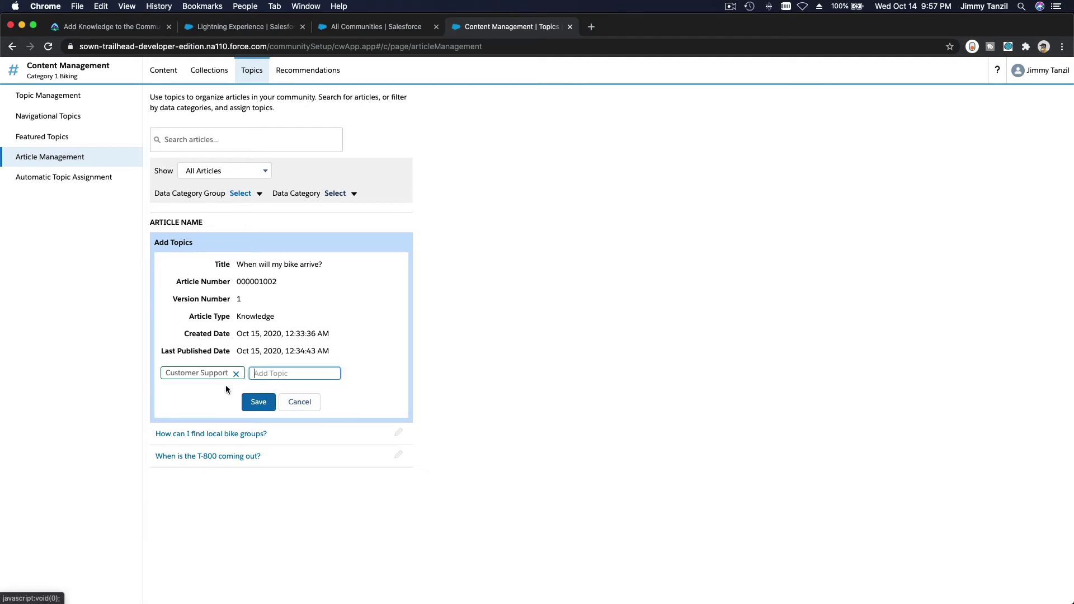
left_click(258, 401)
Step: Recheck the Trailhead instructions, add the Social Groups topic to the article "How can I find local bike groups?", and save it
left_click(138, 30)
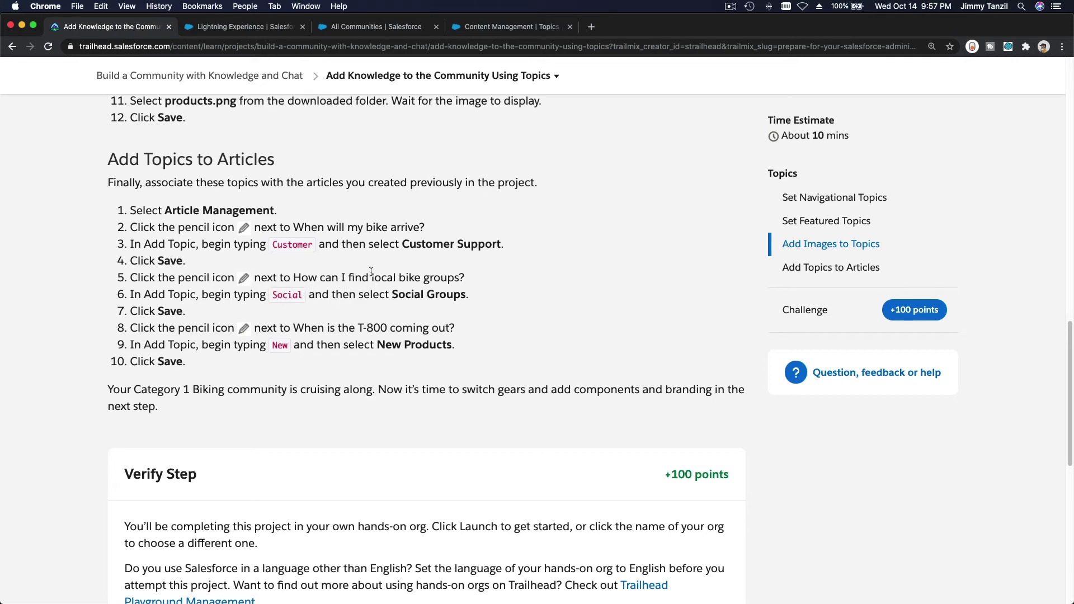
left_click(496, 28)
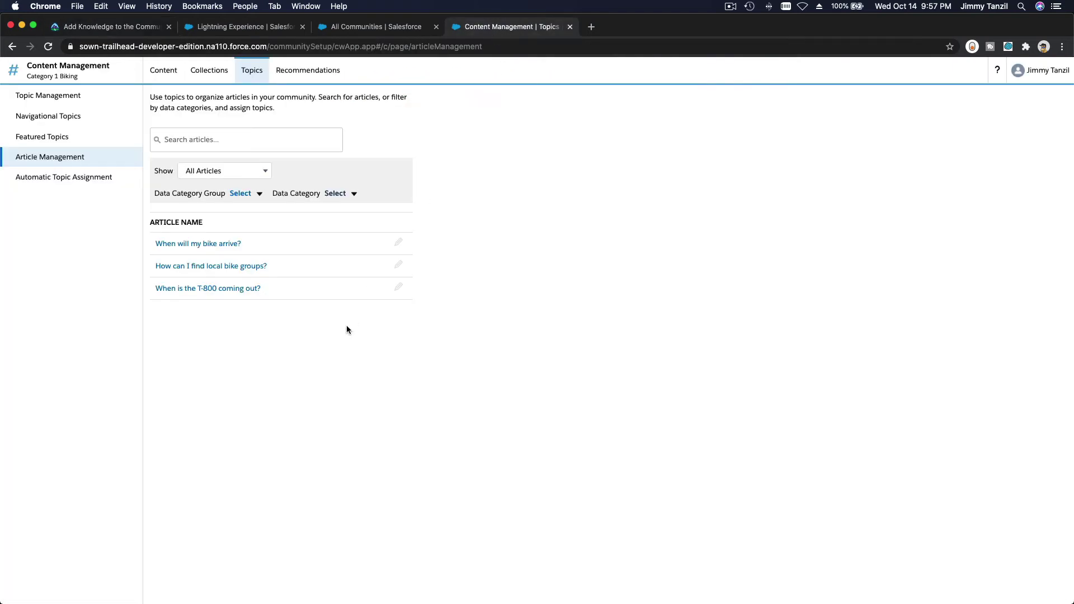
left_click(399, 267)
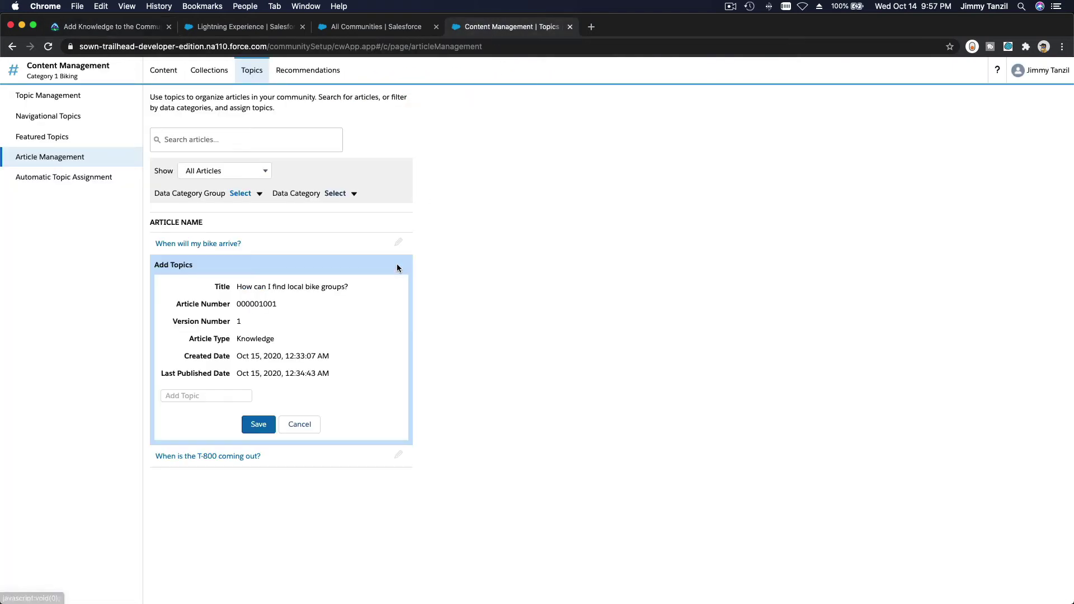
left_click(213, 393)
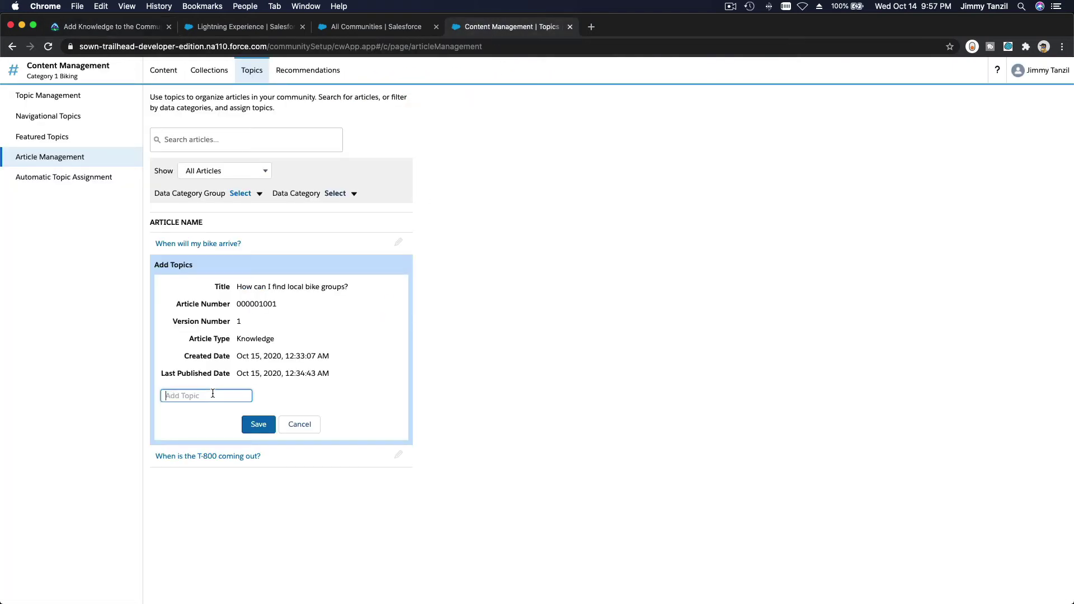
type("S")
key("BackSpace")
type("Socia")
left_click(203, 416)
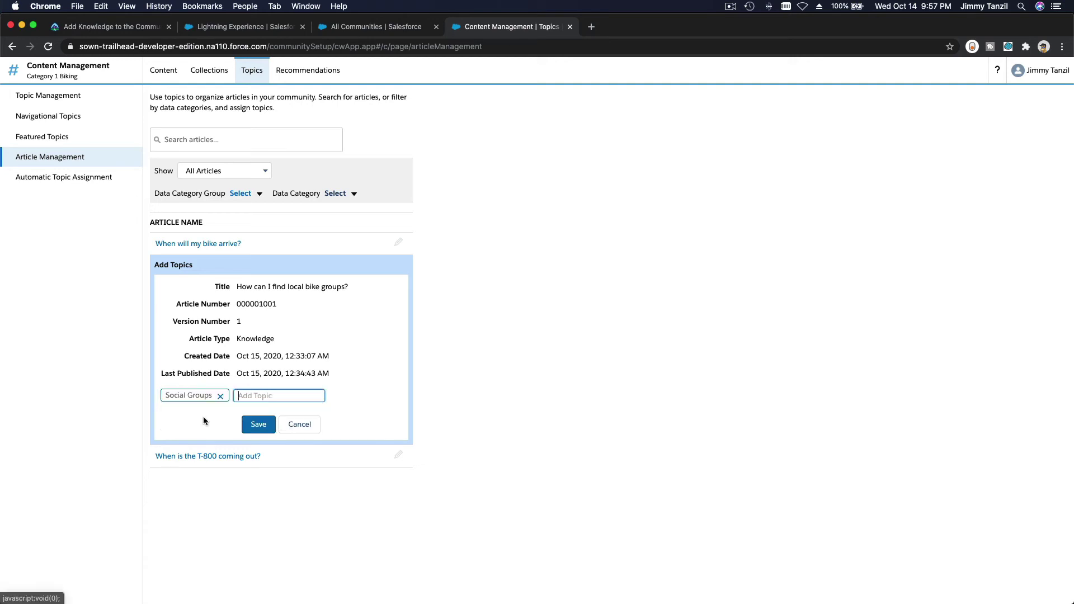
left_click(253, 421)
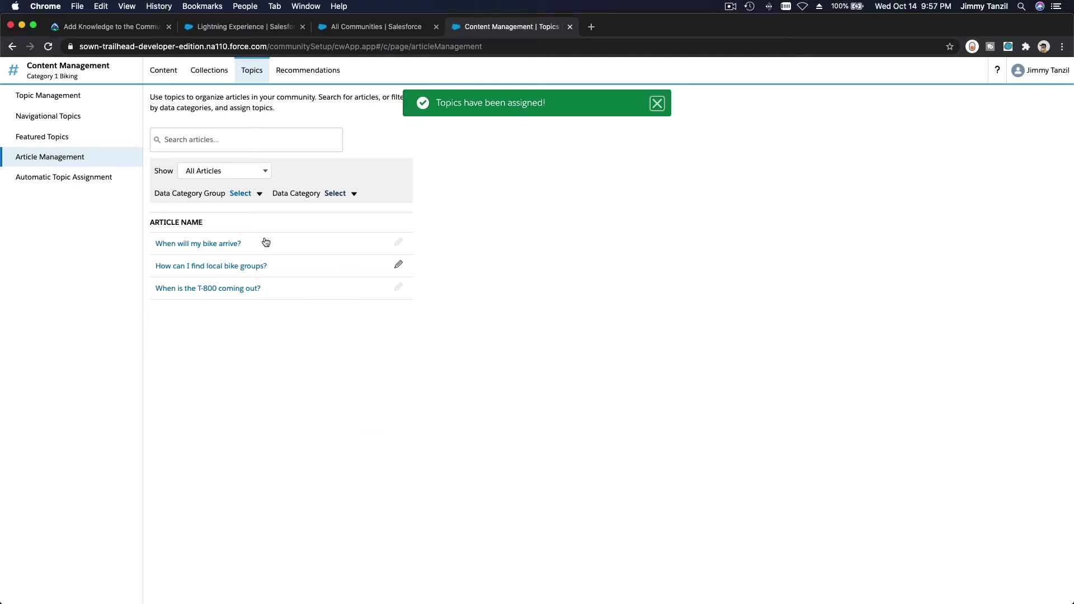
Step: Consult the Trailhead instructions again, assign the New Products topic to the article "When is the T-800 coming out?", and save it
left_click(111, 29)
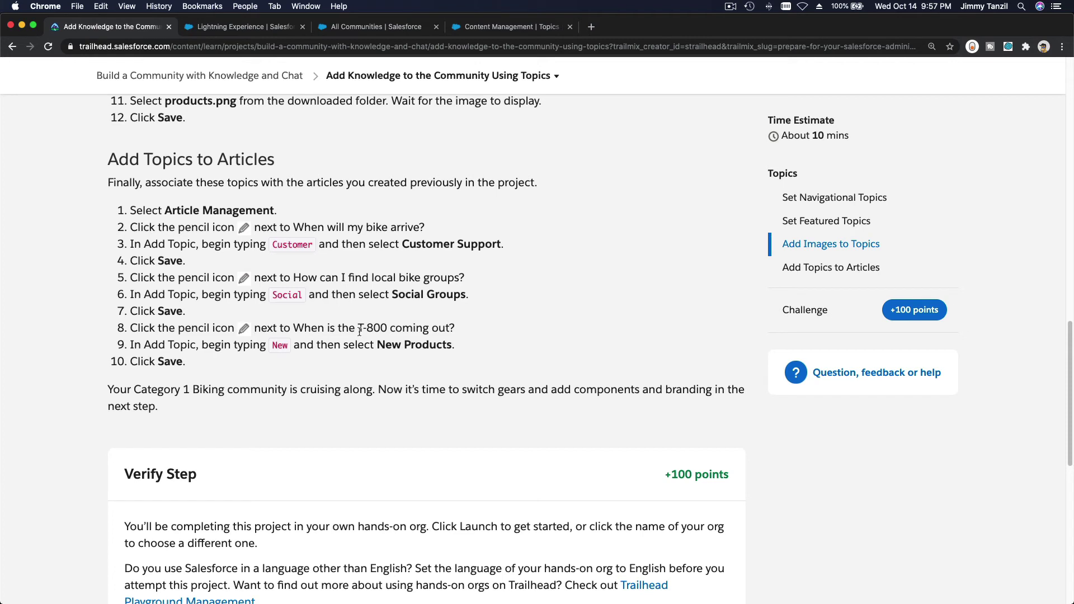
left_click(488, 30)
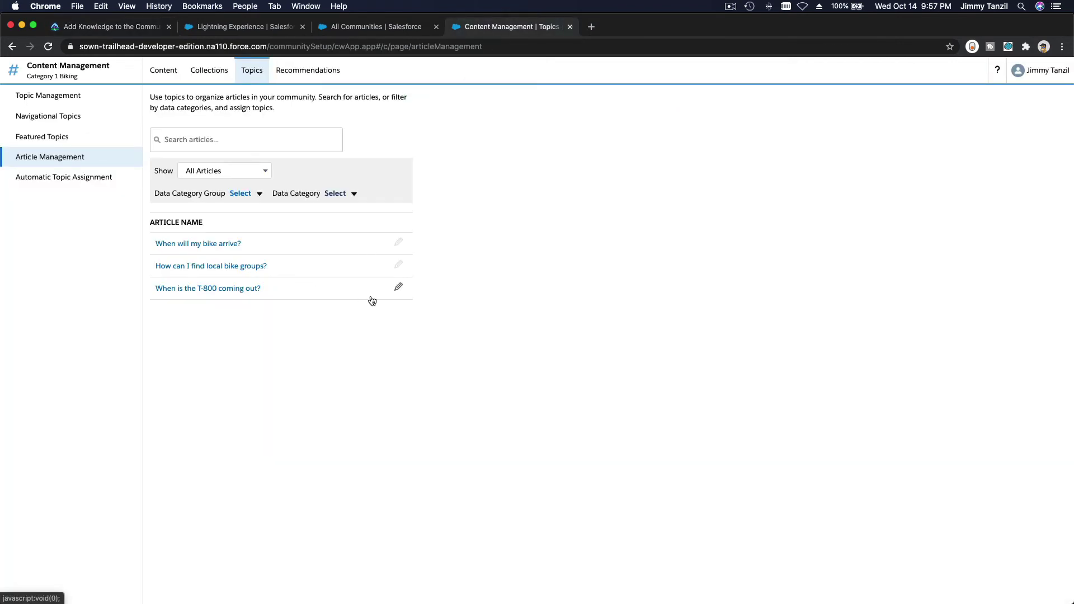
left_click(399, 288)
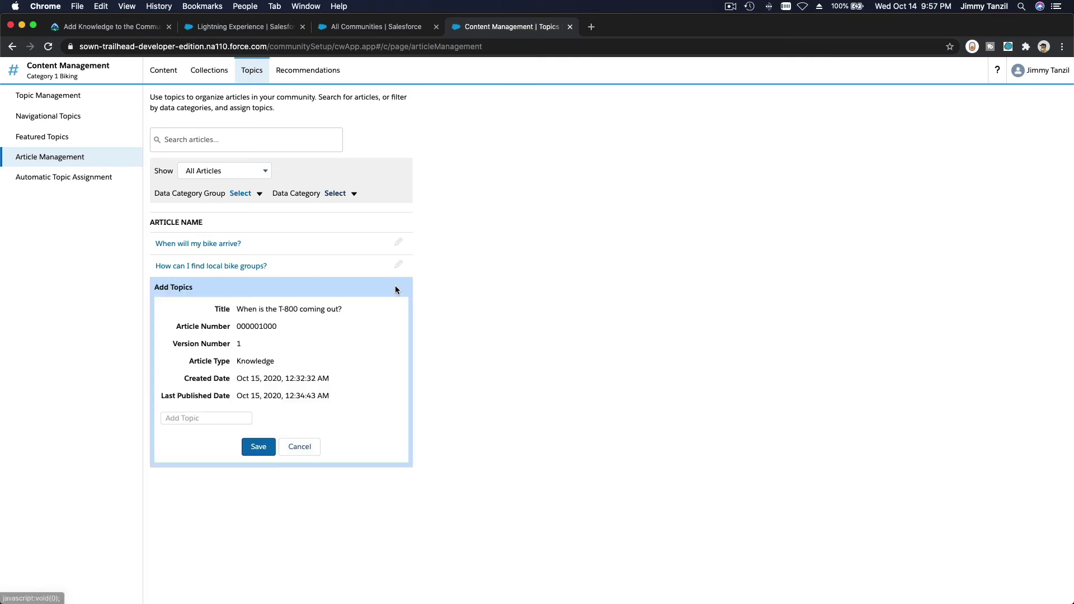
left_click(200, 421)
type("New")
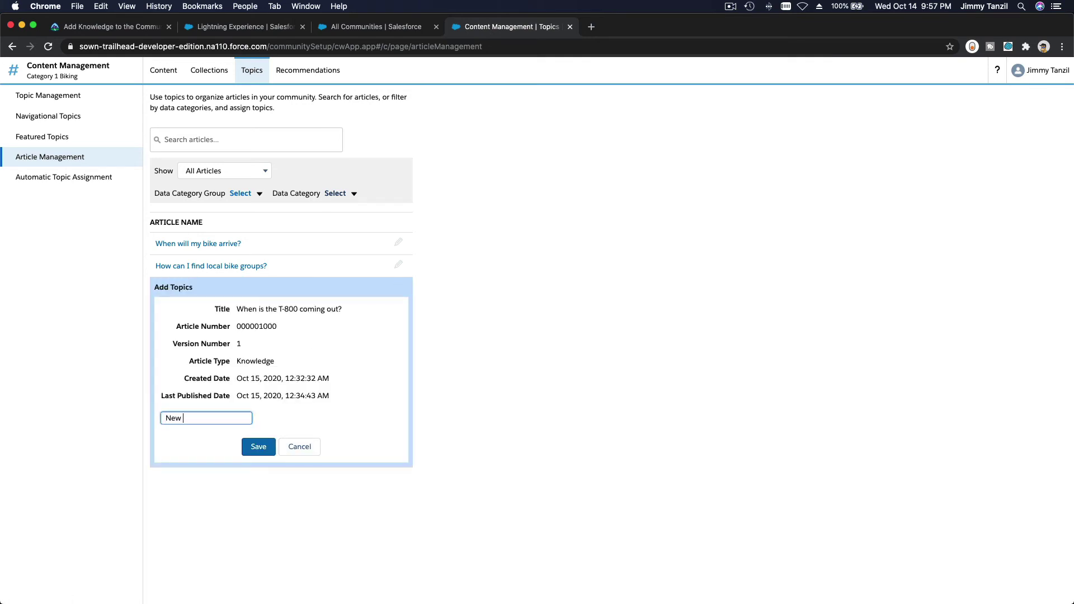
left_click(190, 439)
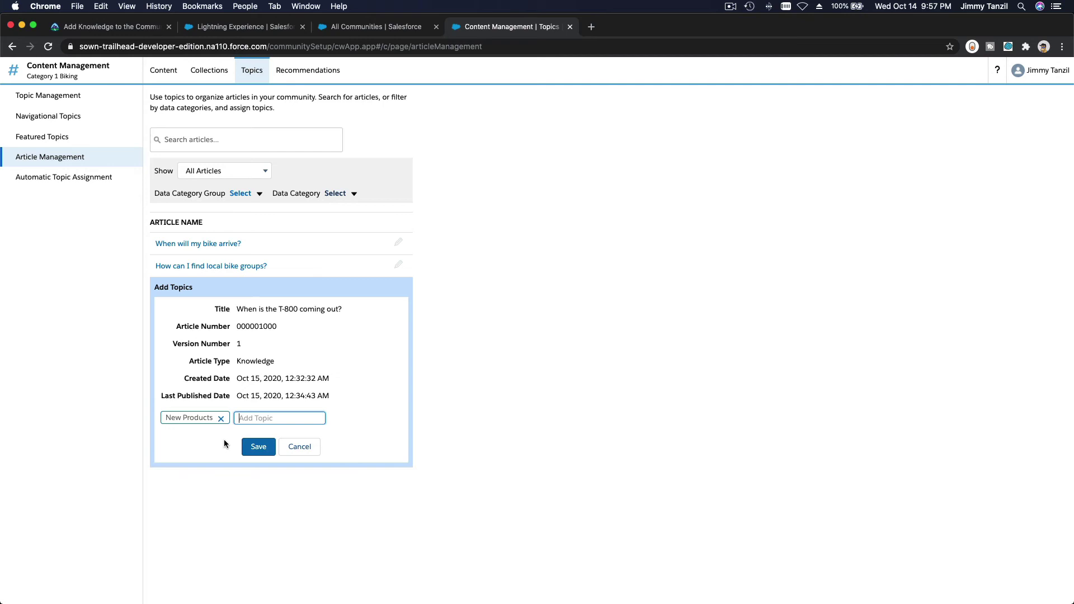
left_click(258, 446)
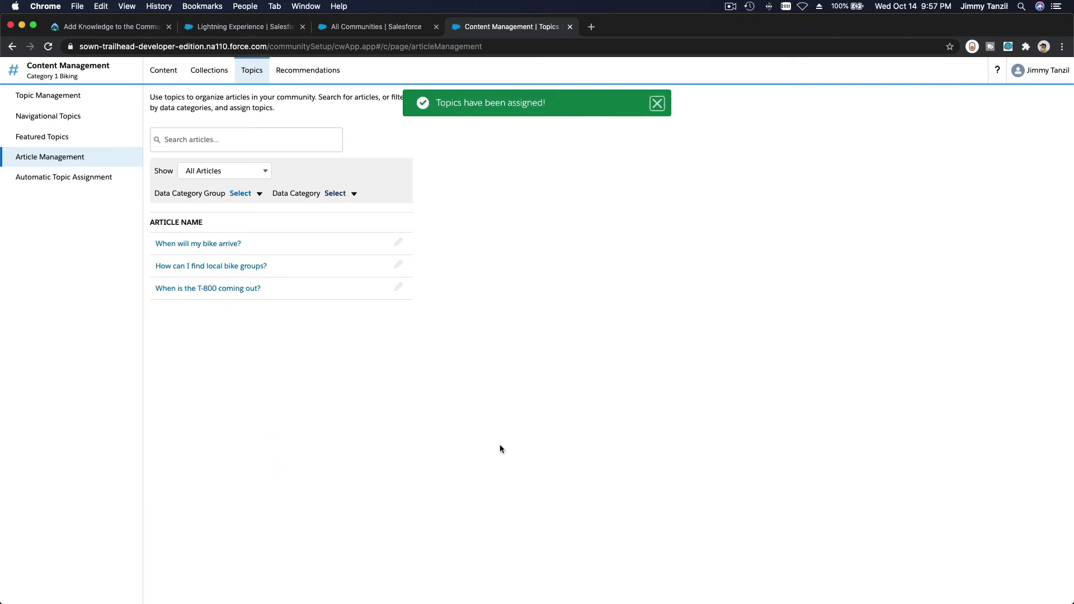
left_click(659, 111)
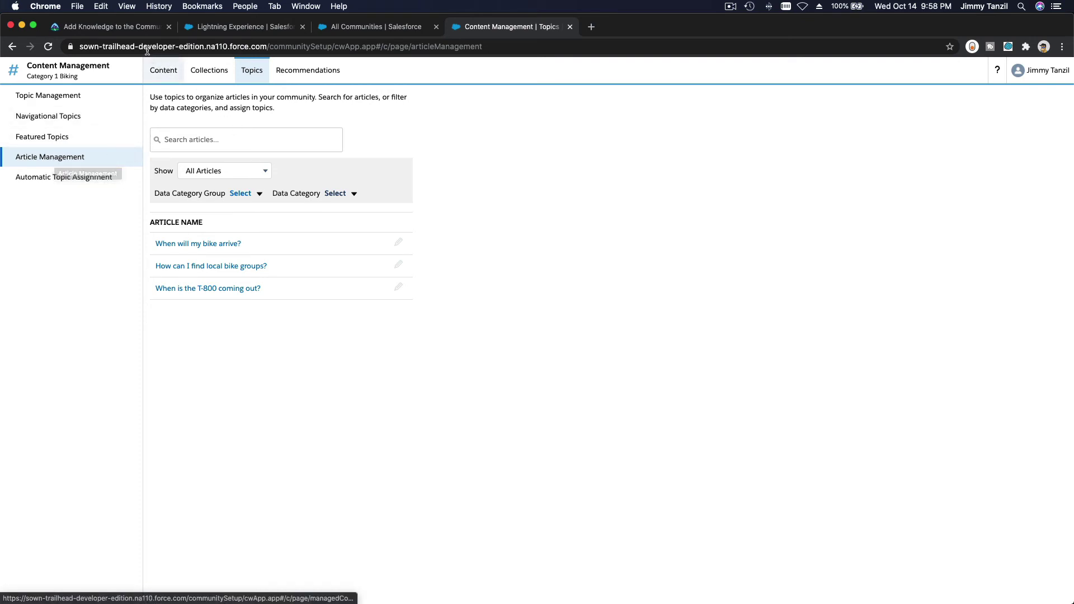
Step: Return to the Trailhead unit, submit its step for verification to earn 100 points, and look over the project's list of units
left_click(134, 30)
scroll(579, 367, "down", 5)
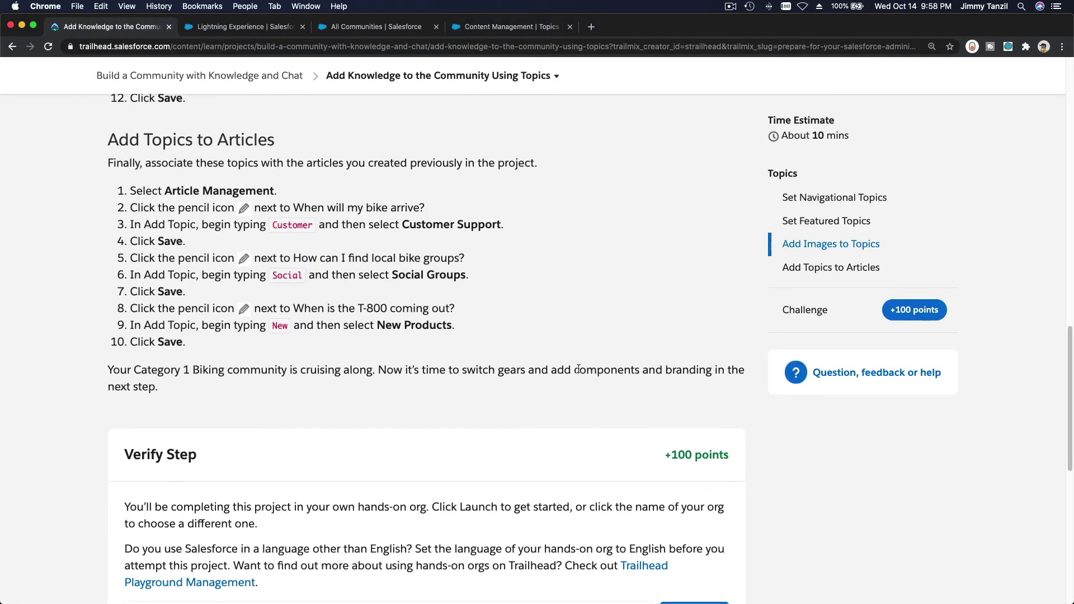
scroll(603, 343, "down", 1)
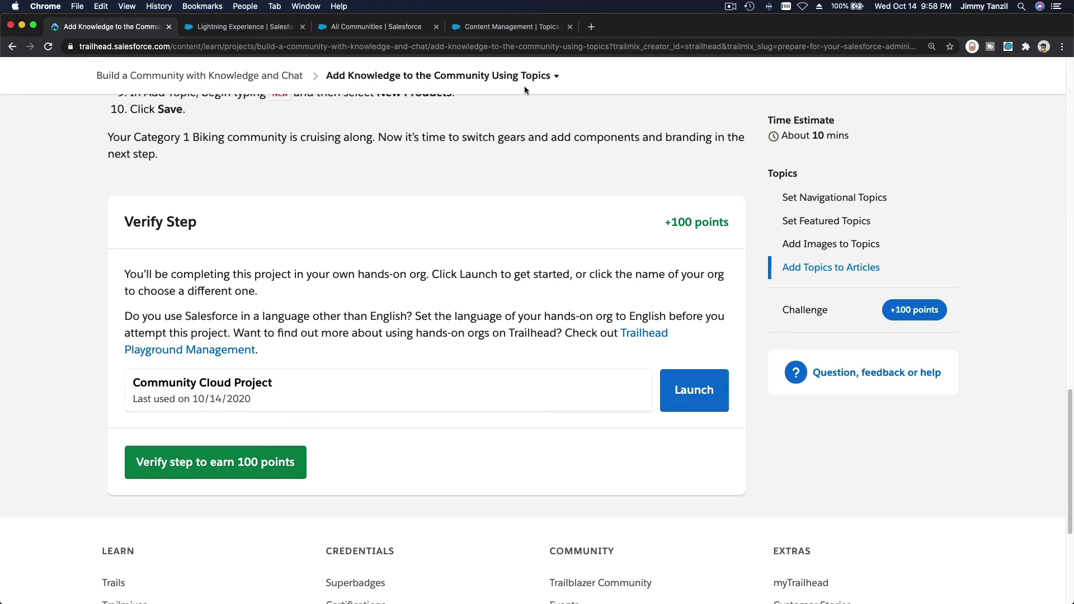
left_click(225, 458)
left_click(447, 75)
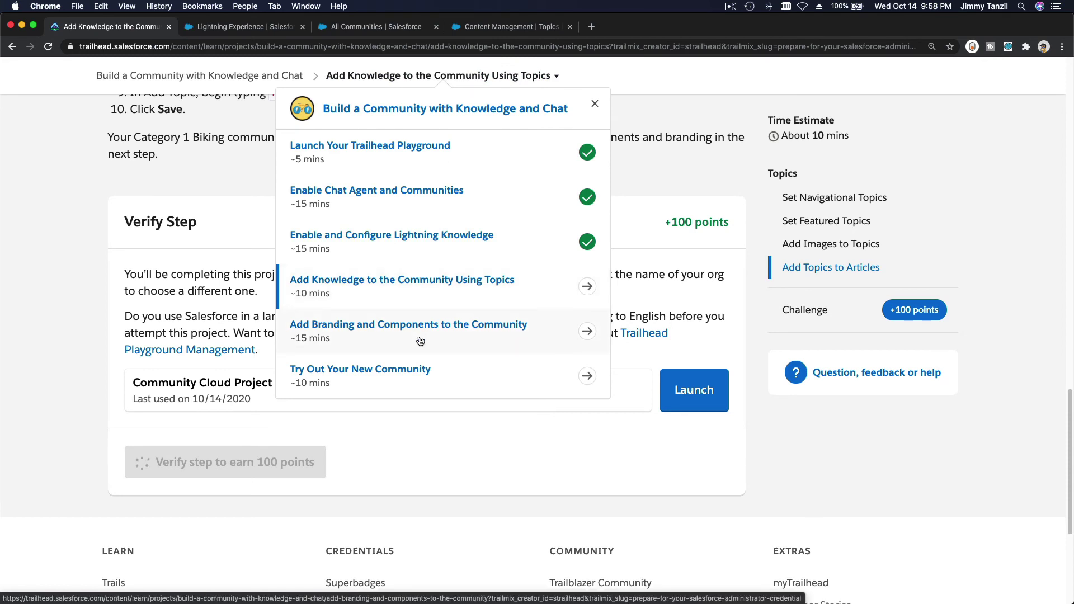
left_click(918, 474)
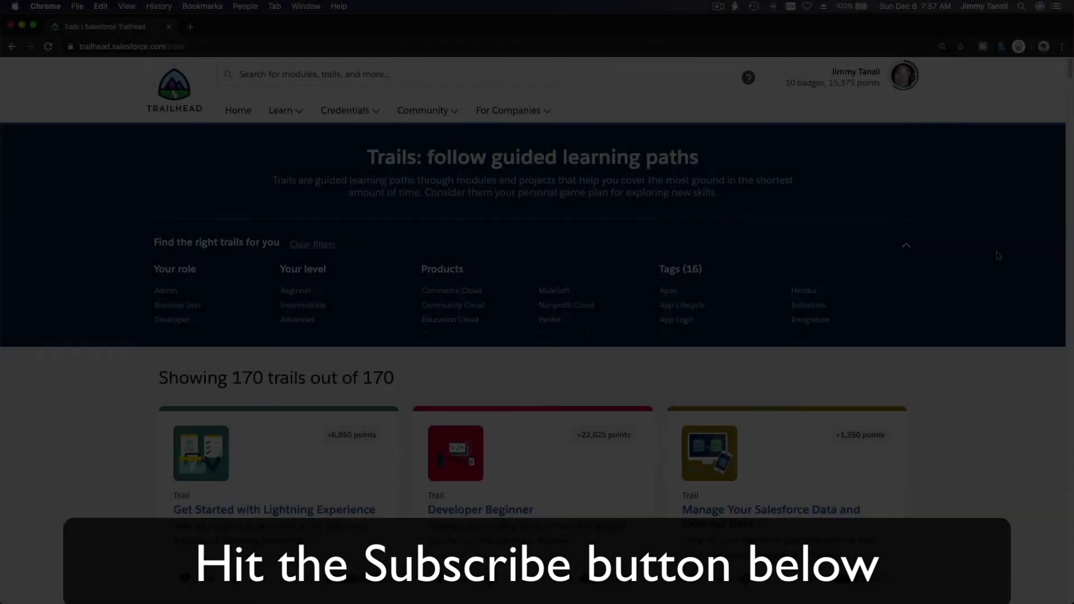
scroll(996, 251, "down", 20)
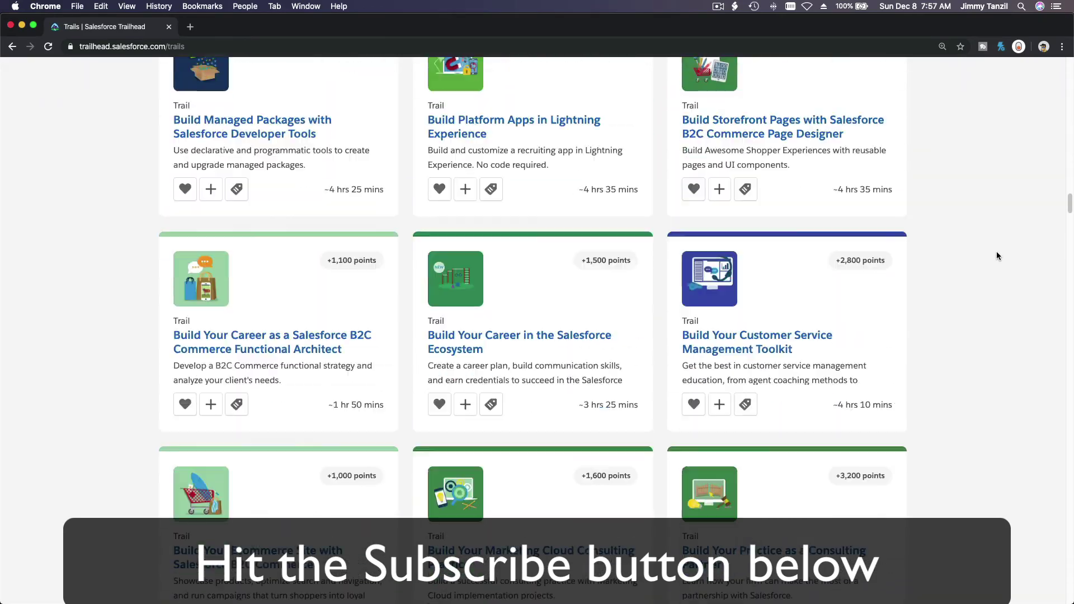
scroll(996, 251, "down", 15)
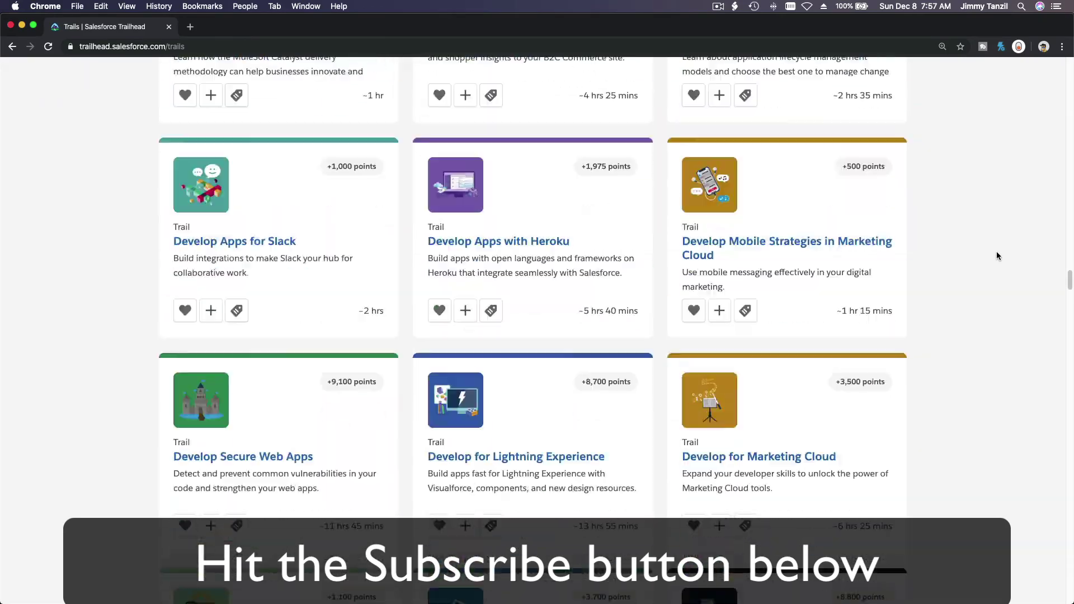